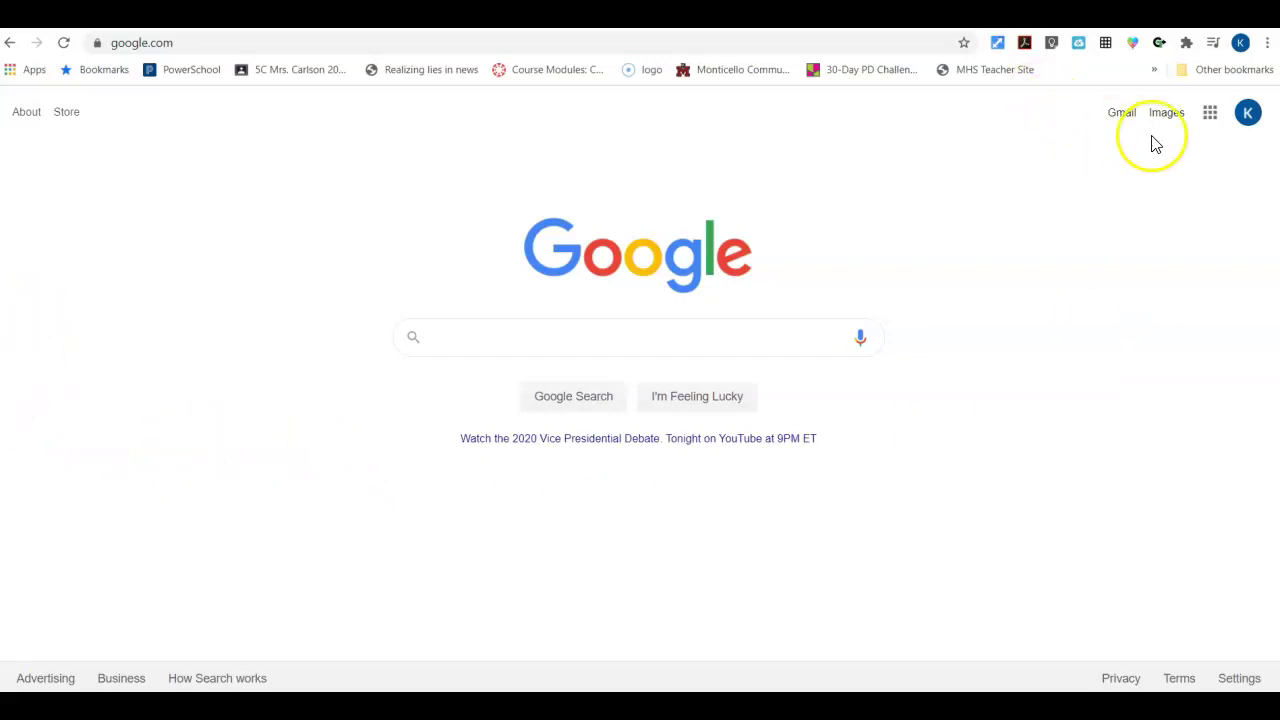
# Open Google Calendar from the Google home page
pyautogui.click(1211, 116)
pyautogui.click(1045, 266)
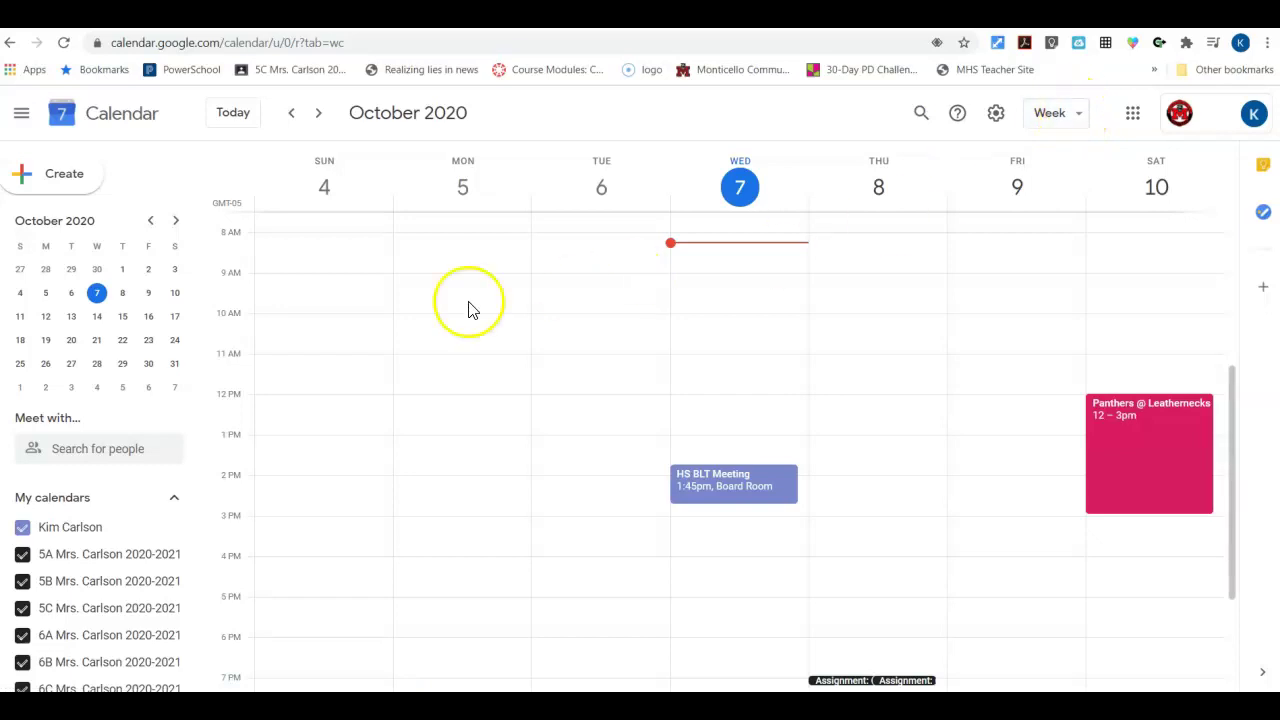
# Preview the calendar in Month view and return it to Week view
pyautogui.click(1080, 120)
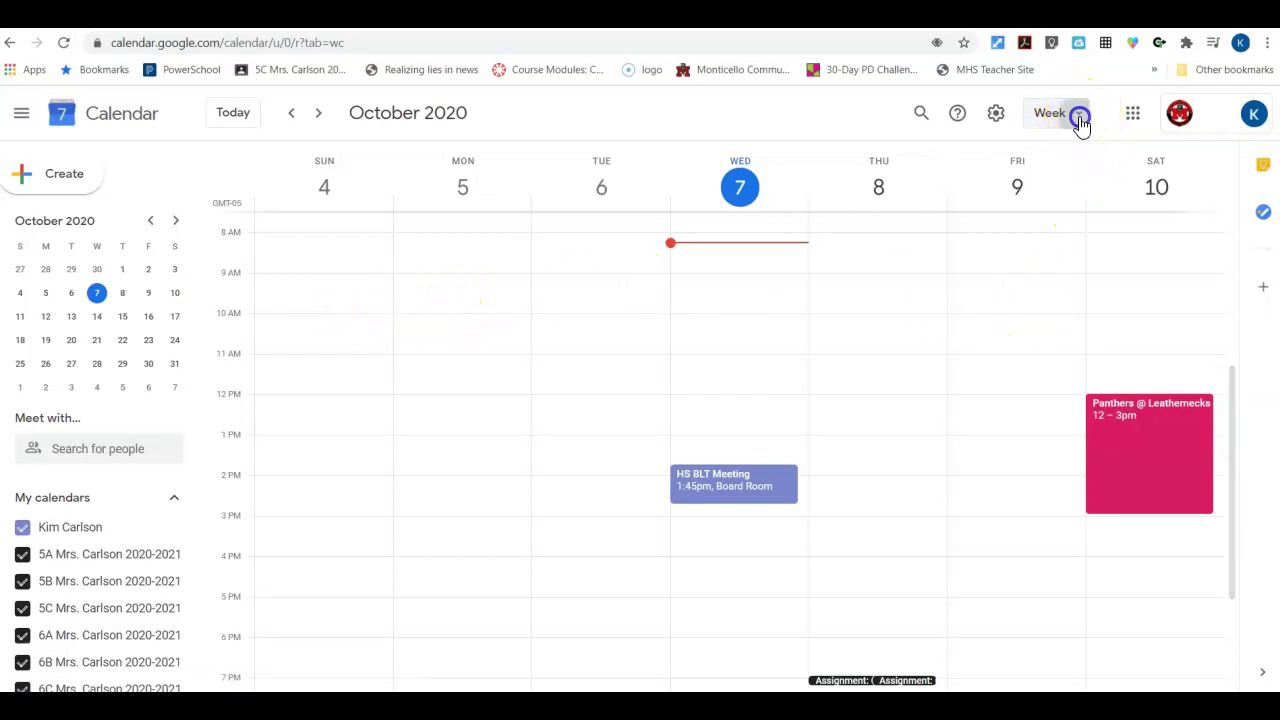
pyautogui.click(1070, 220)
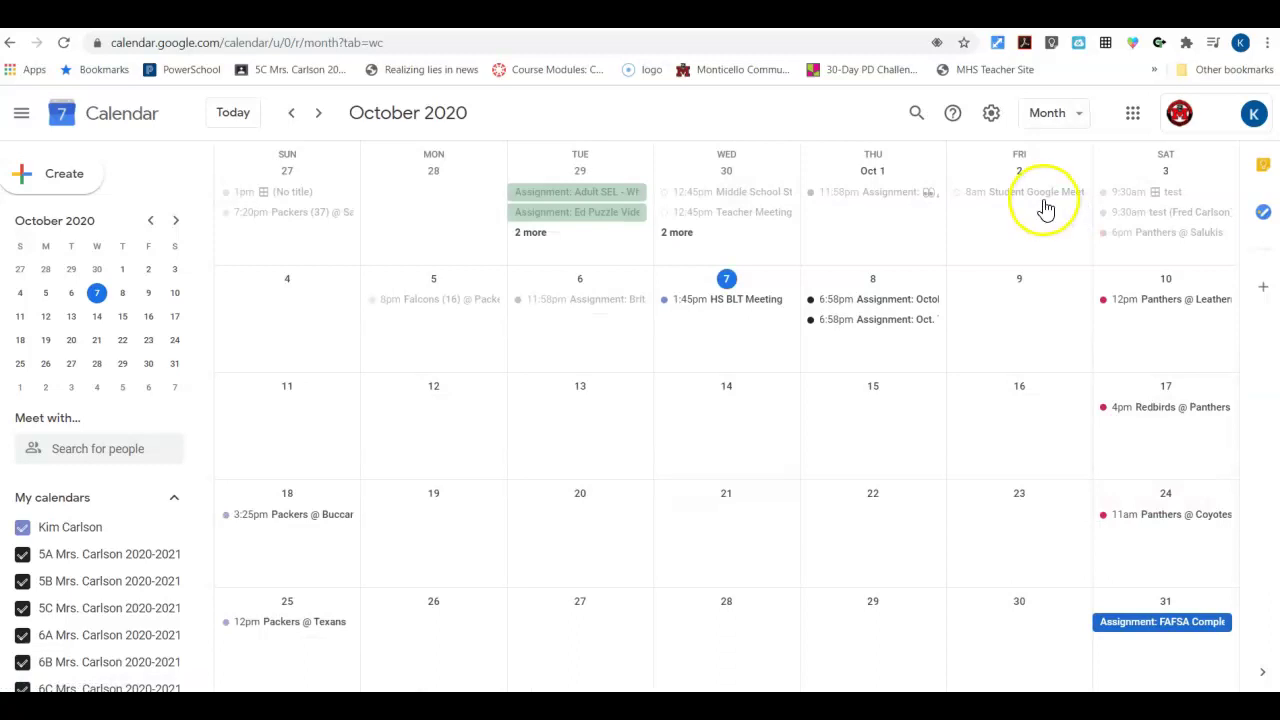
pyautogui.click(1077, 122)
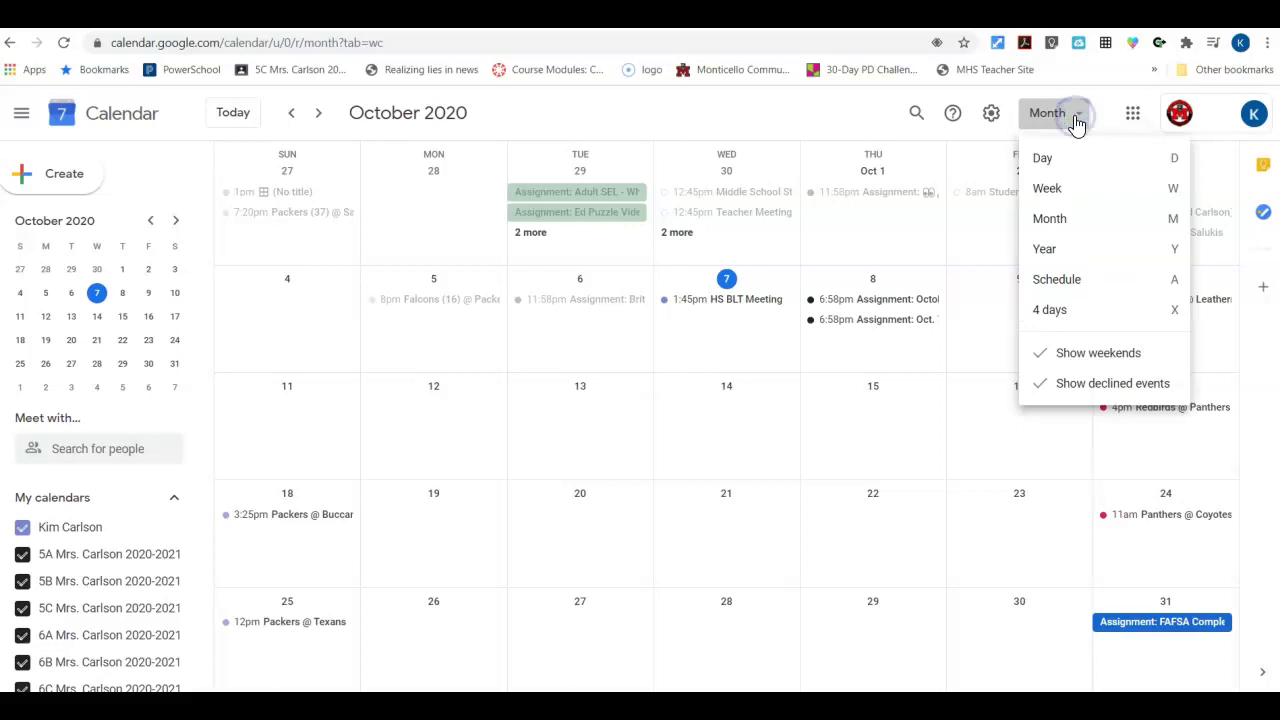
pyautogui.click(1061, 190)
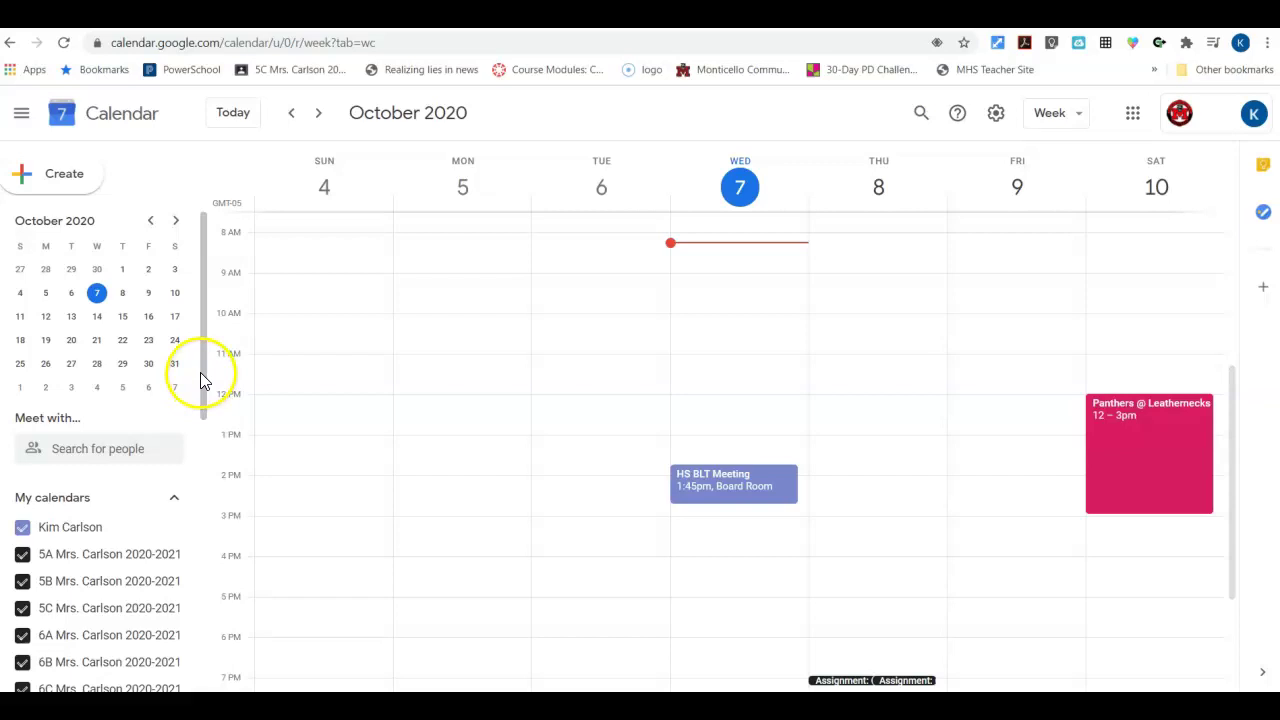
# Create a new calendar named with the teacher's name and "Parent Teacher Conferences", and return to the main calendar
pyautogui.moveTo(203, 381); pyautogui.dragTo(191, 680)
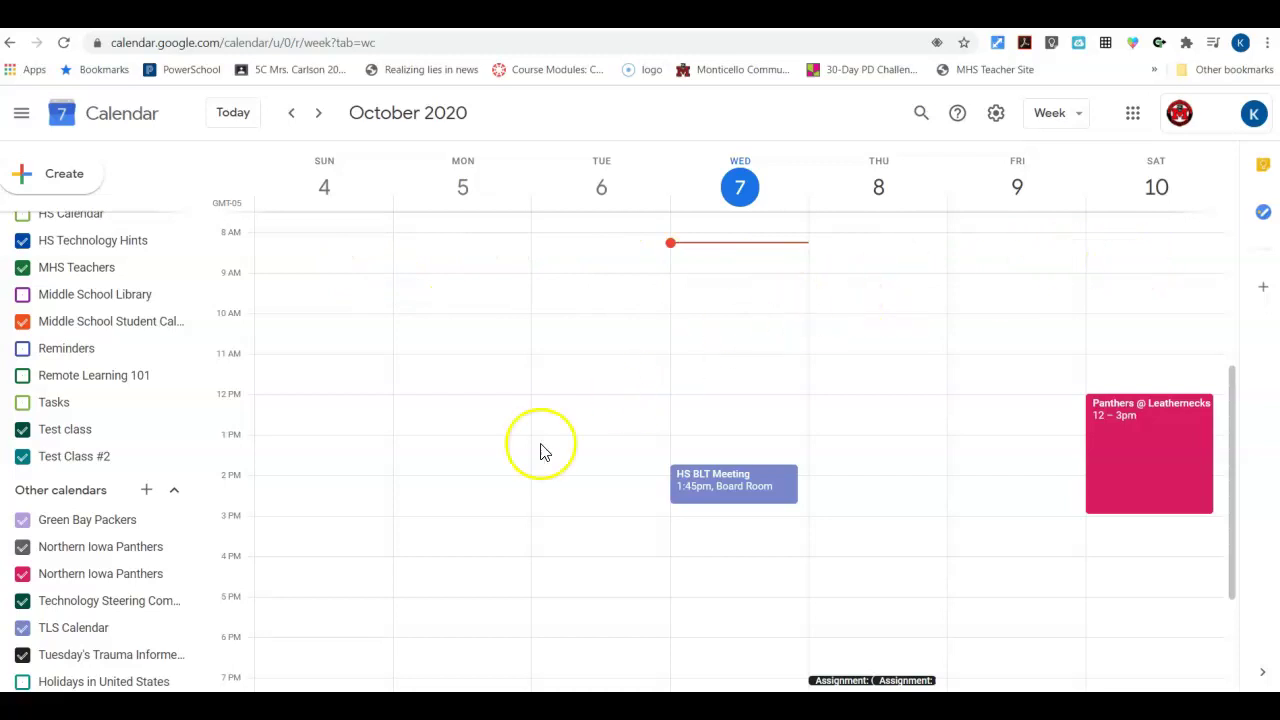
pyautogui.click(146, 495)
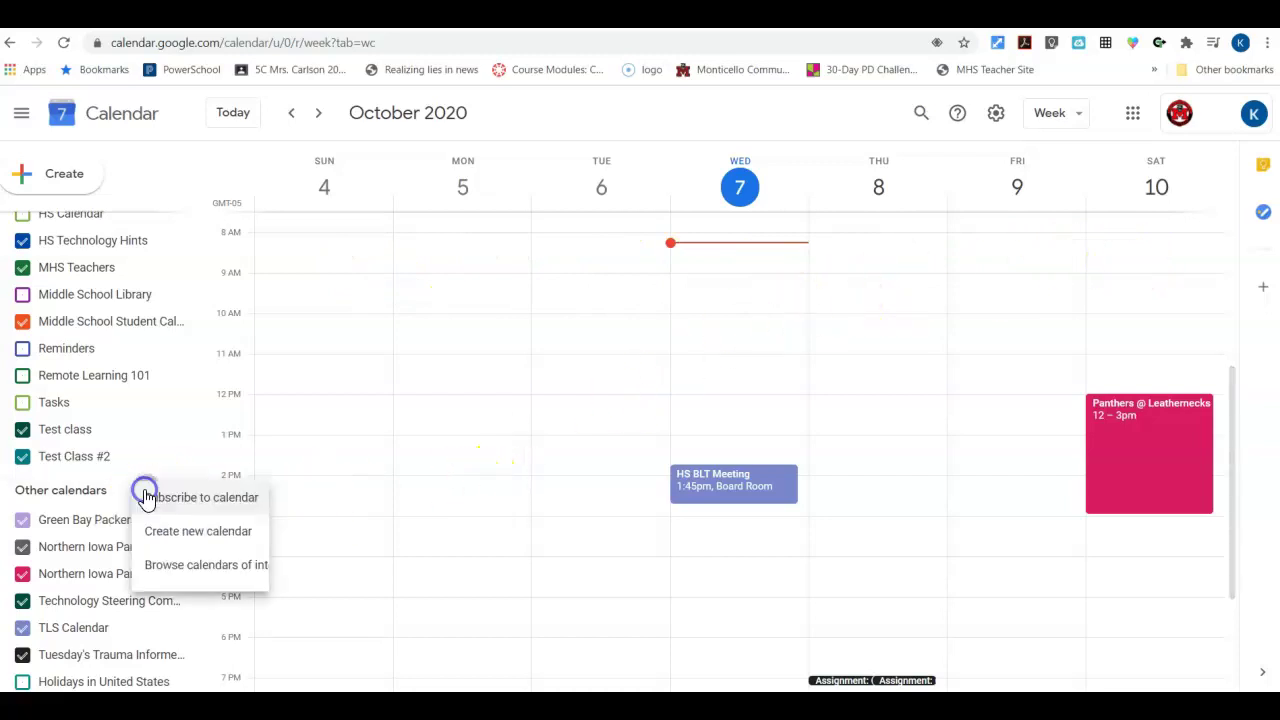
pyautogui.click(149, 531)
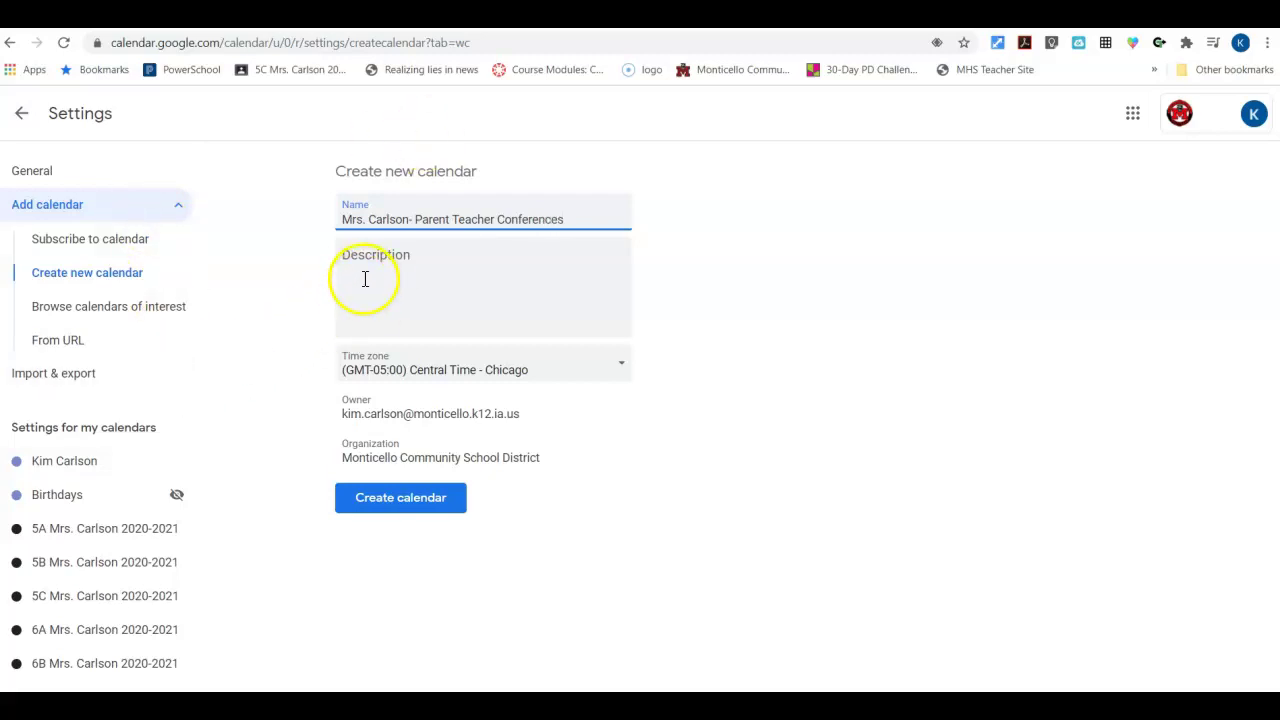
pyautogui.click(402, 500)
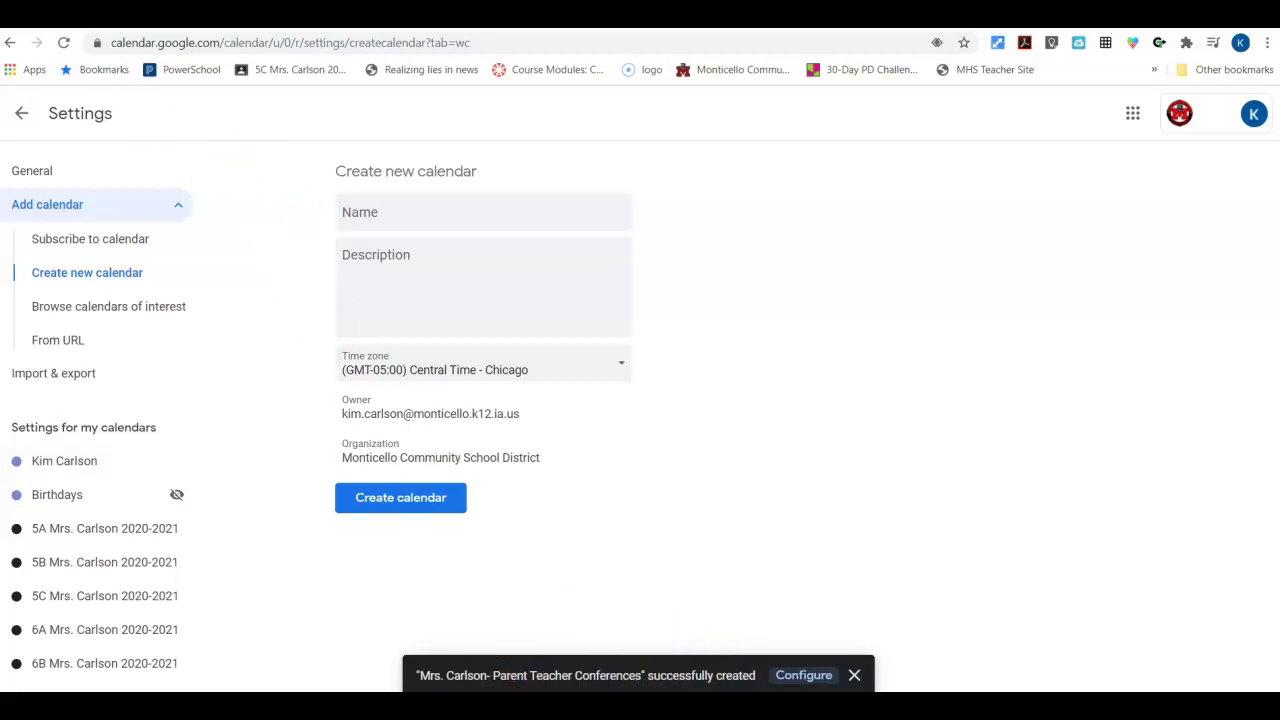
pyautogui.click(22, 118)
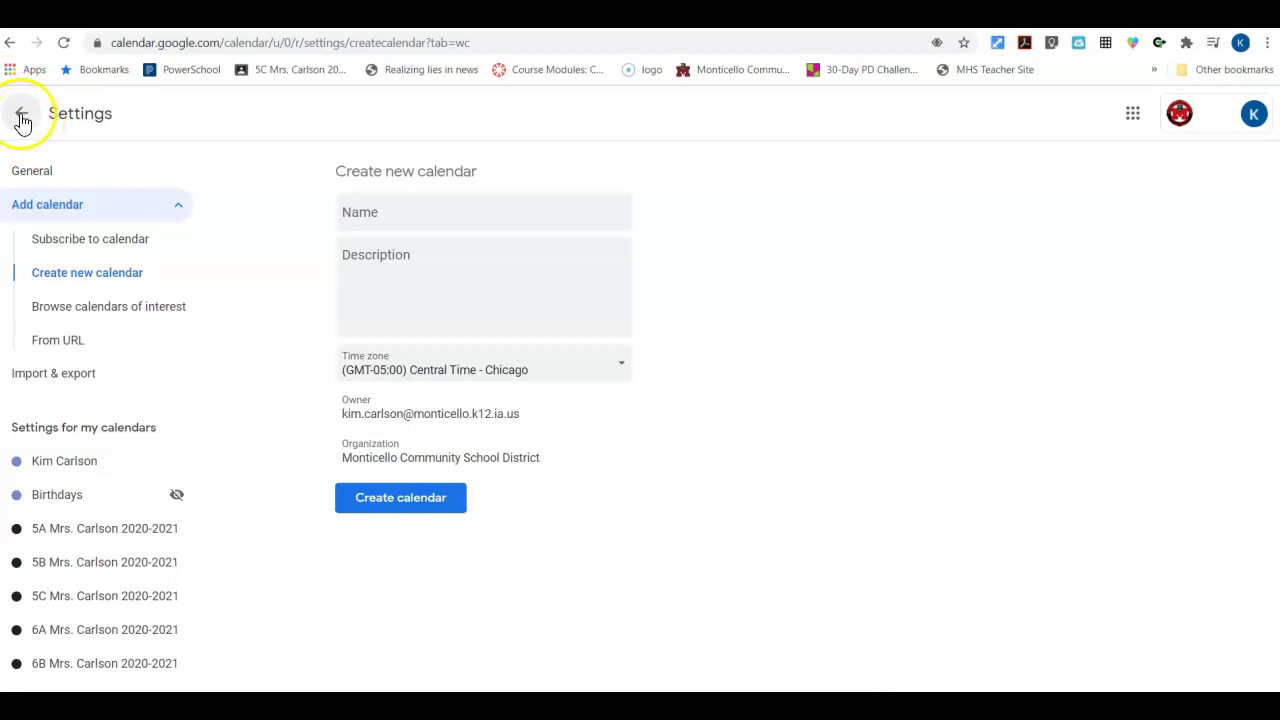
pyautogui.click(22, 118)
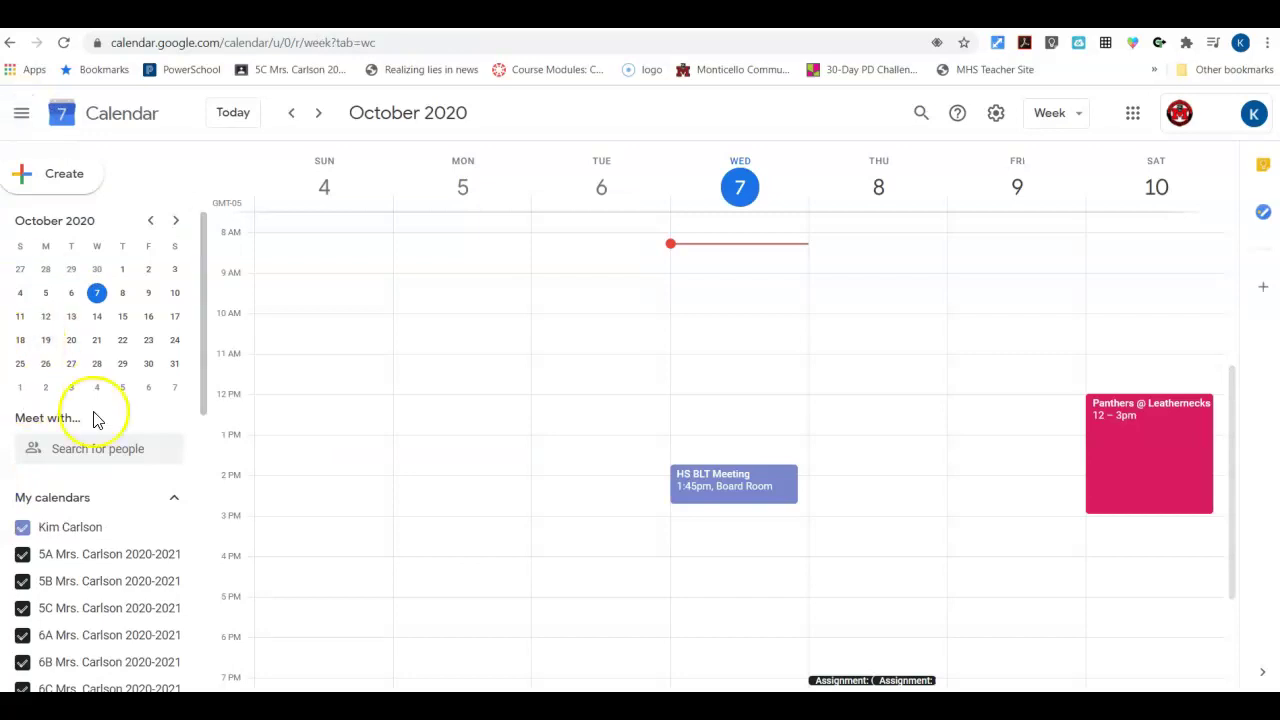
# Go to the week of October 26, 2020 and start an appointment slots entry on Monday at 4:00pm
pyautogui.scroll(-4, 94, 417)
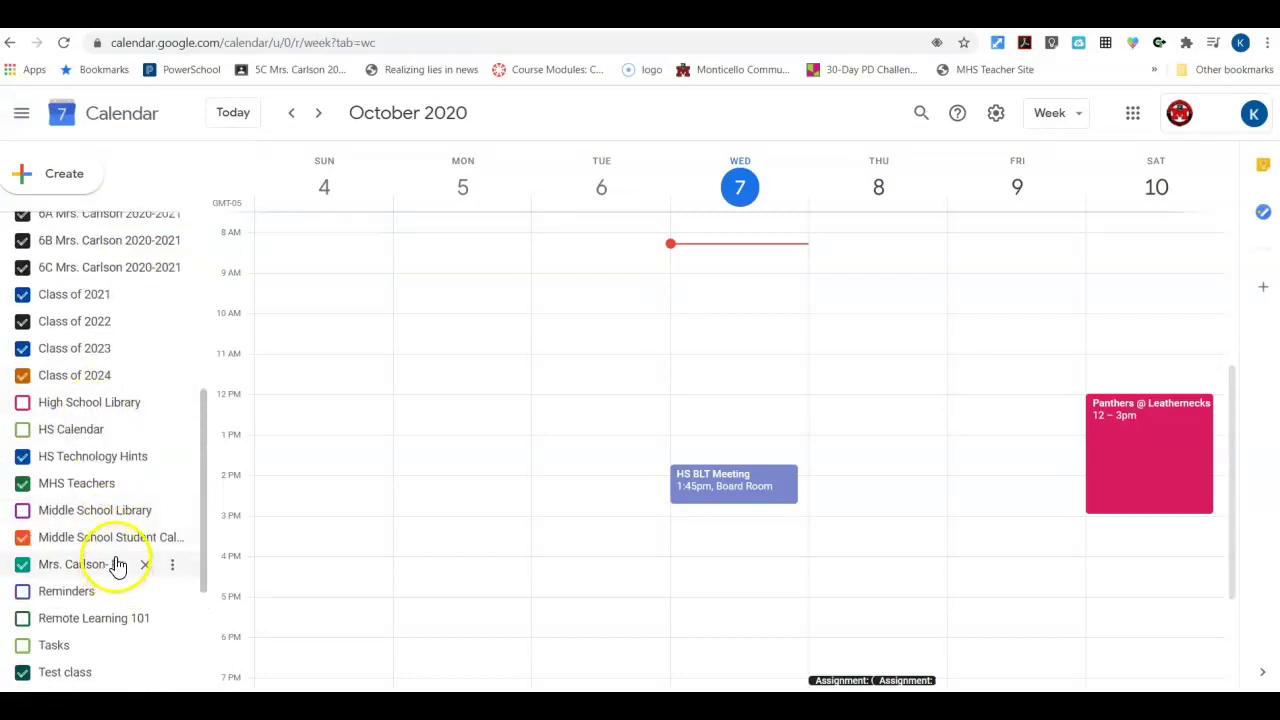
pyautogui.scroll(4, 117, 565)
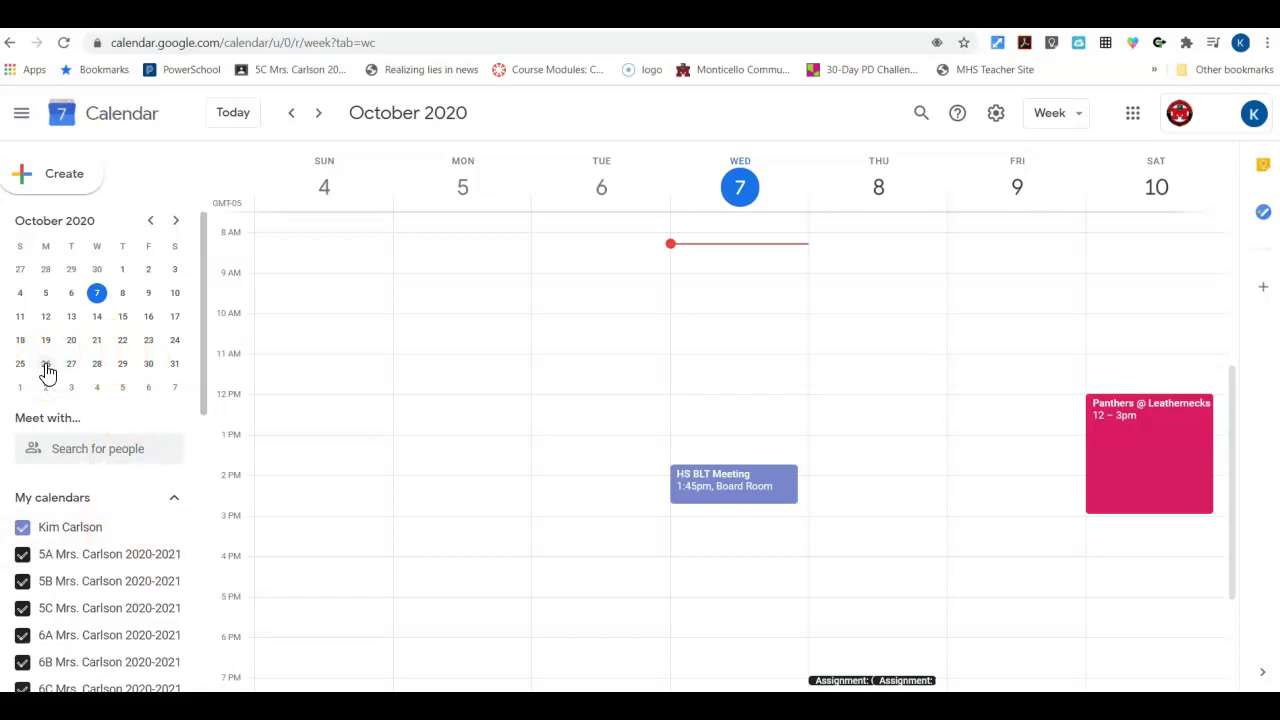
pyautogui.click(45, 364)
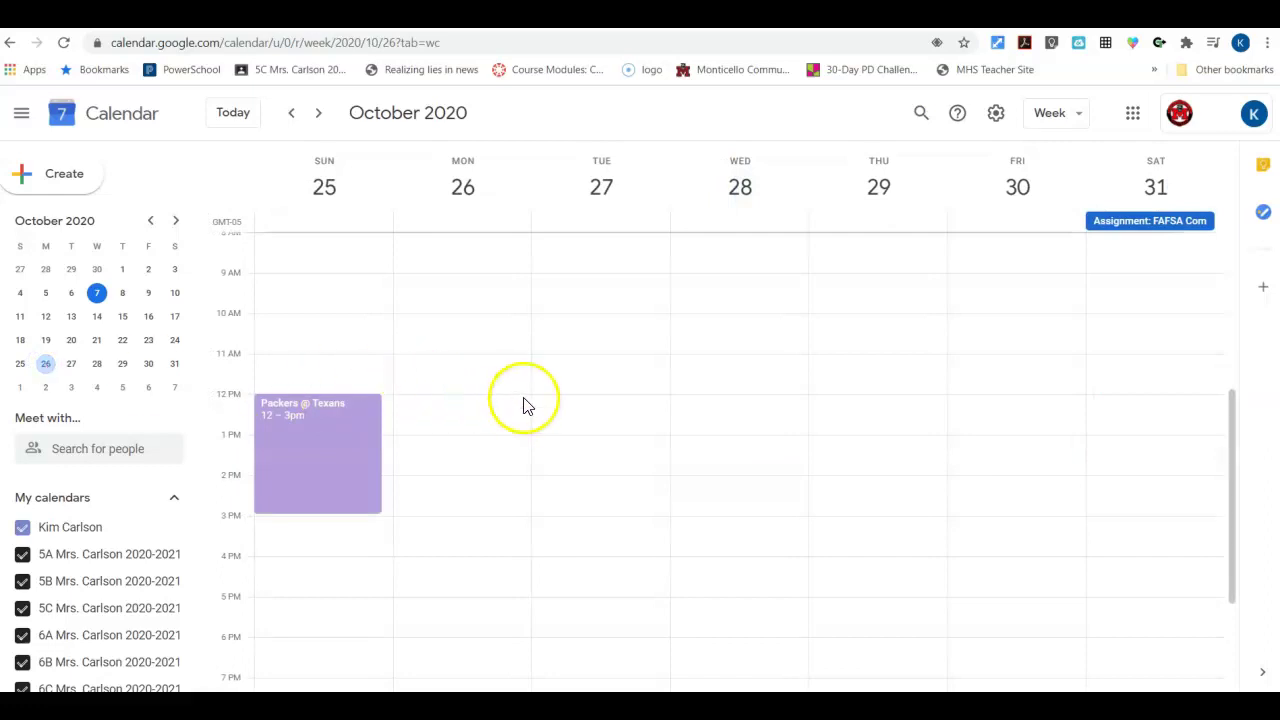
pyautogui.scroll(-1, 523, 403)
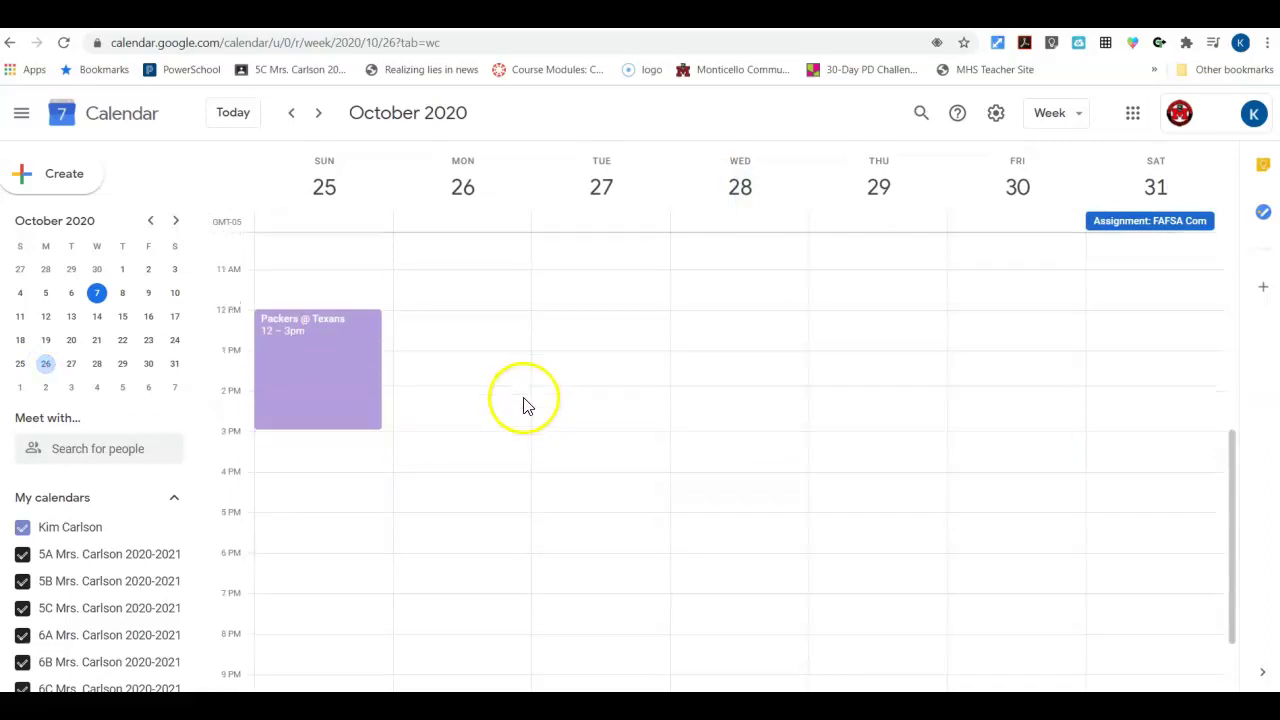
pyautogui.click(453, 493)
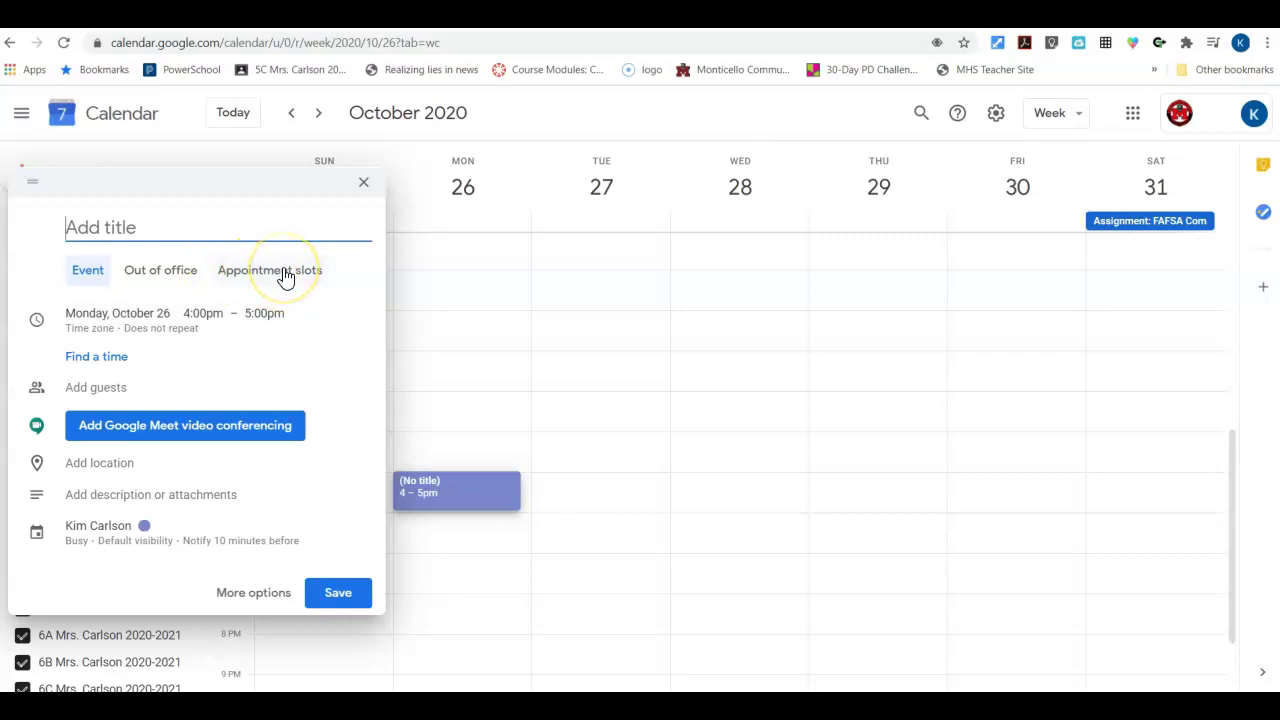
pyautogui.click(285, 278)
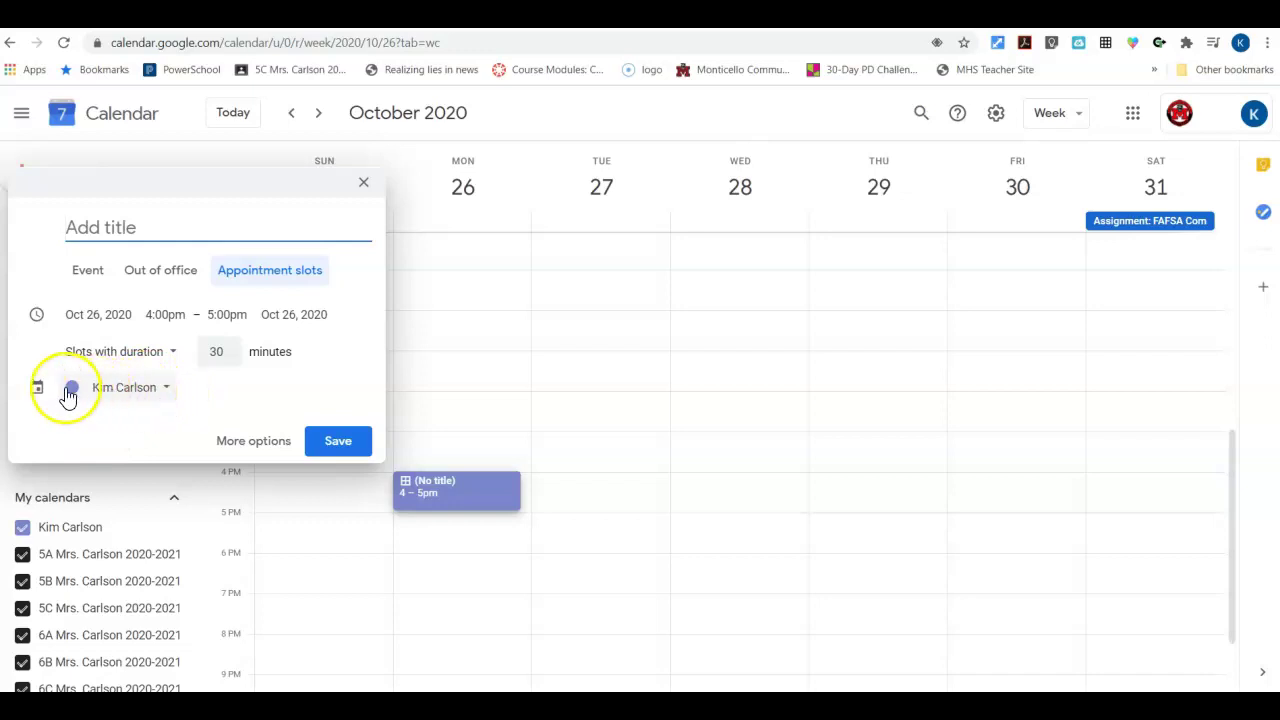
# Assign the new appointment slots to the teacher's Parent Teacher Conferences calendar
pyautogui.click(168, 392)
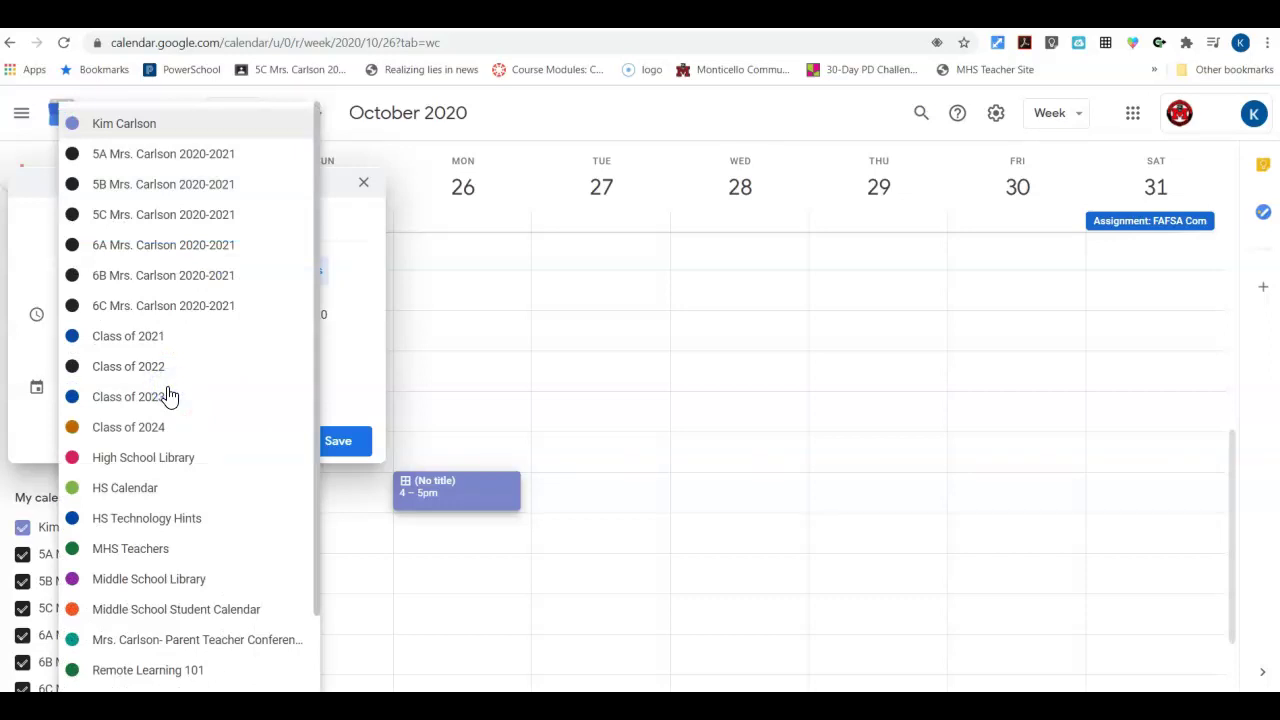
pyautogui.click(137, 640)
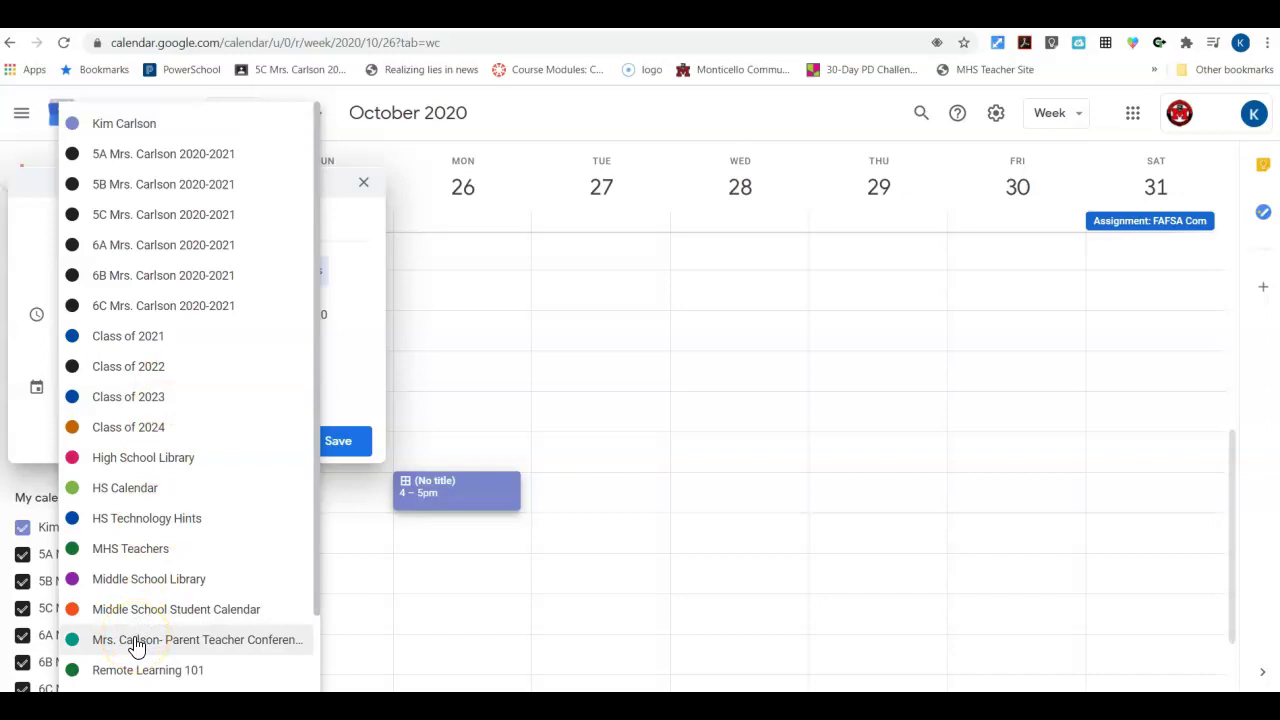
pyautogui.click(137, 640)
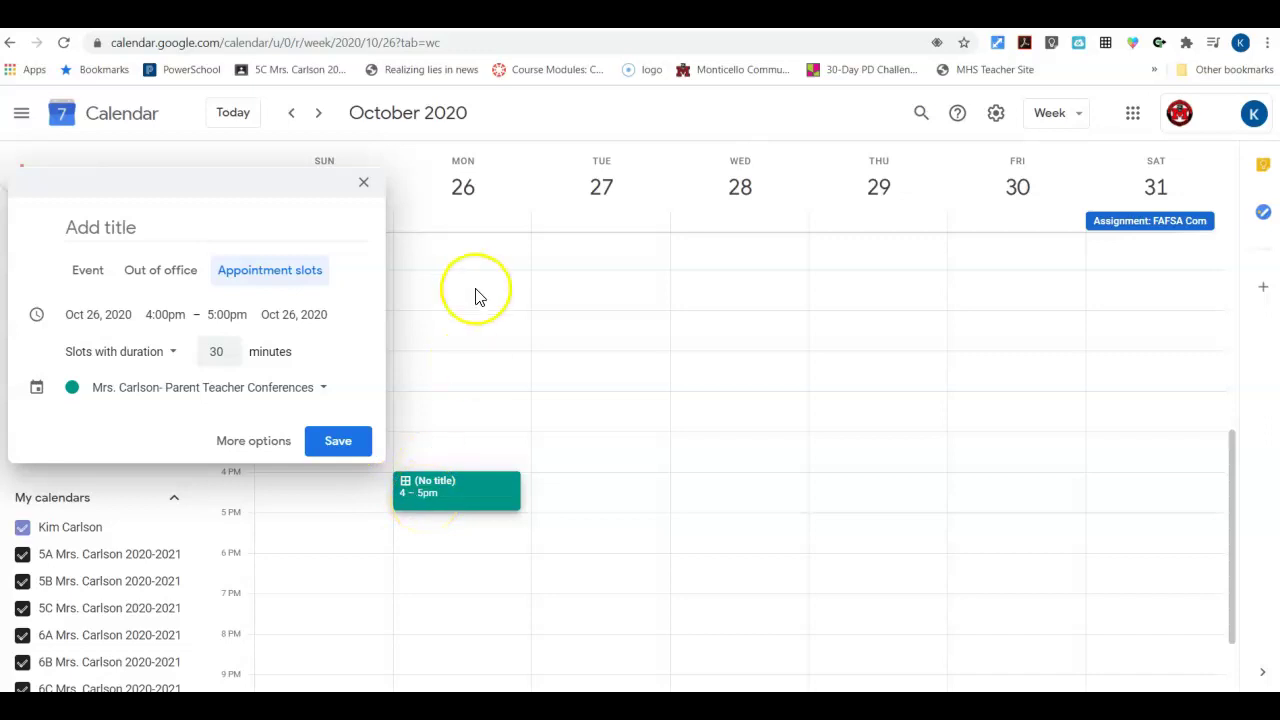
# Set the end time of the October 26 appointment block to 5:50pm
pyautogui.click(226, 314)
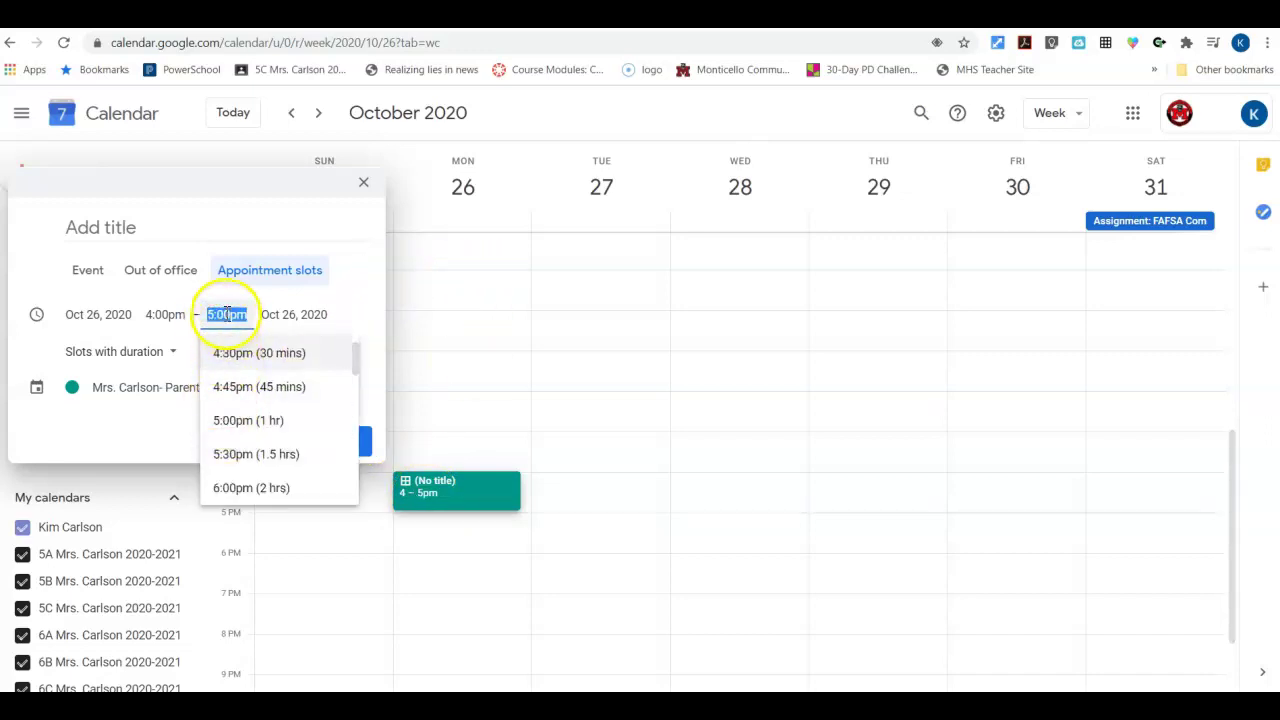
pyautogui.click(227, 312)
pyautogui.click(228, 310)
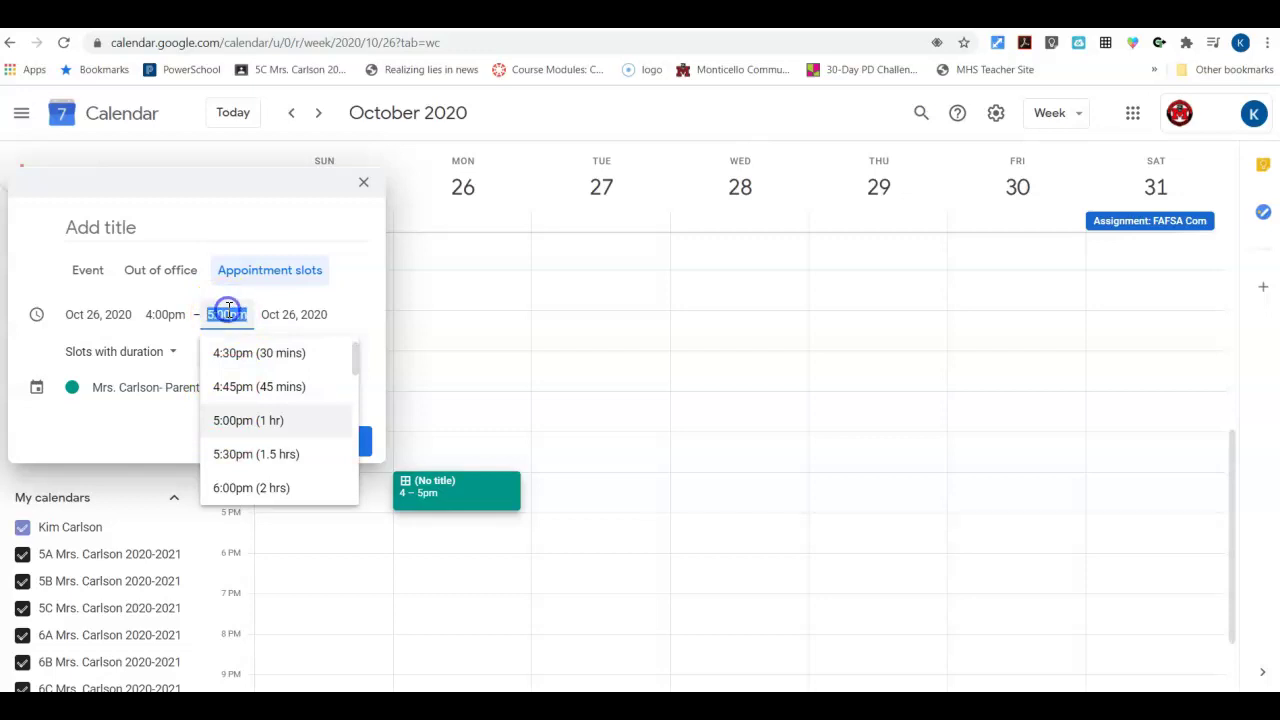
pyautogui.click(228, 312)
pyautogui.click(252, 318)
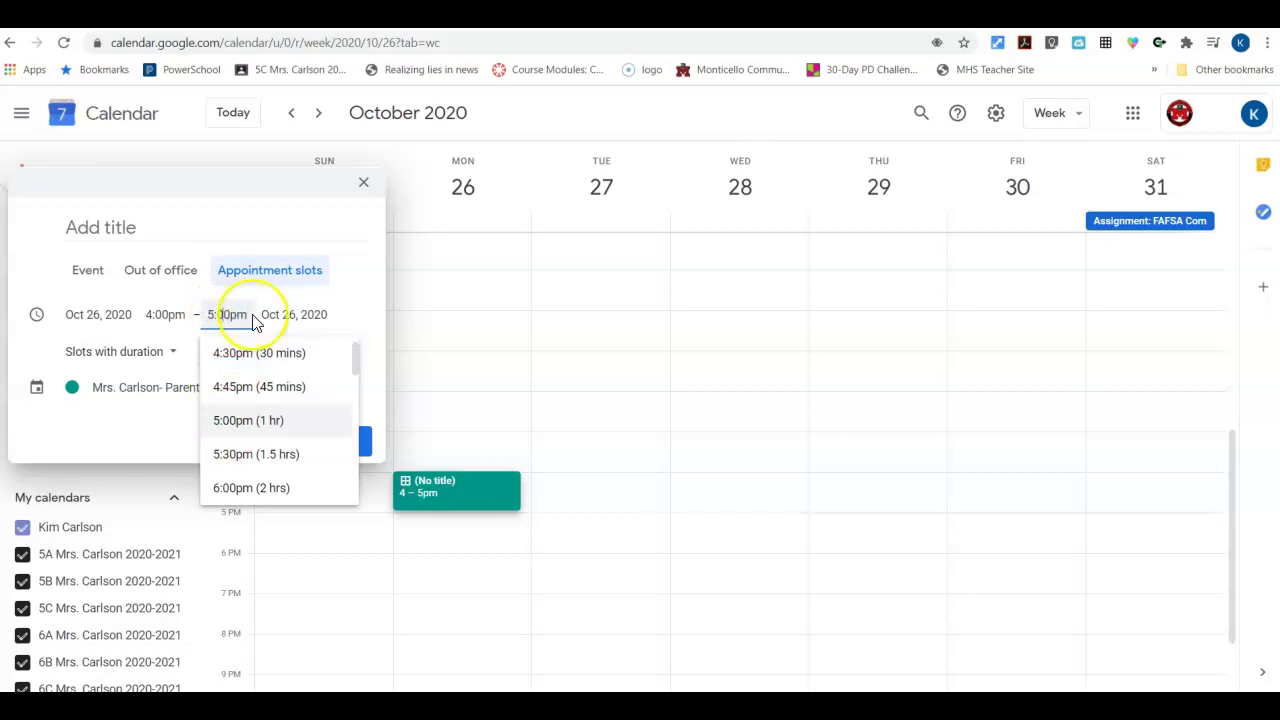
pyautogui.press('BackSpace')
pyautogui.write('5')
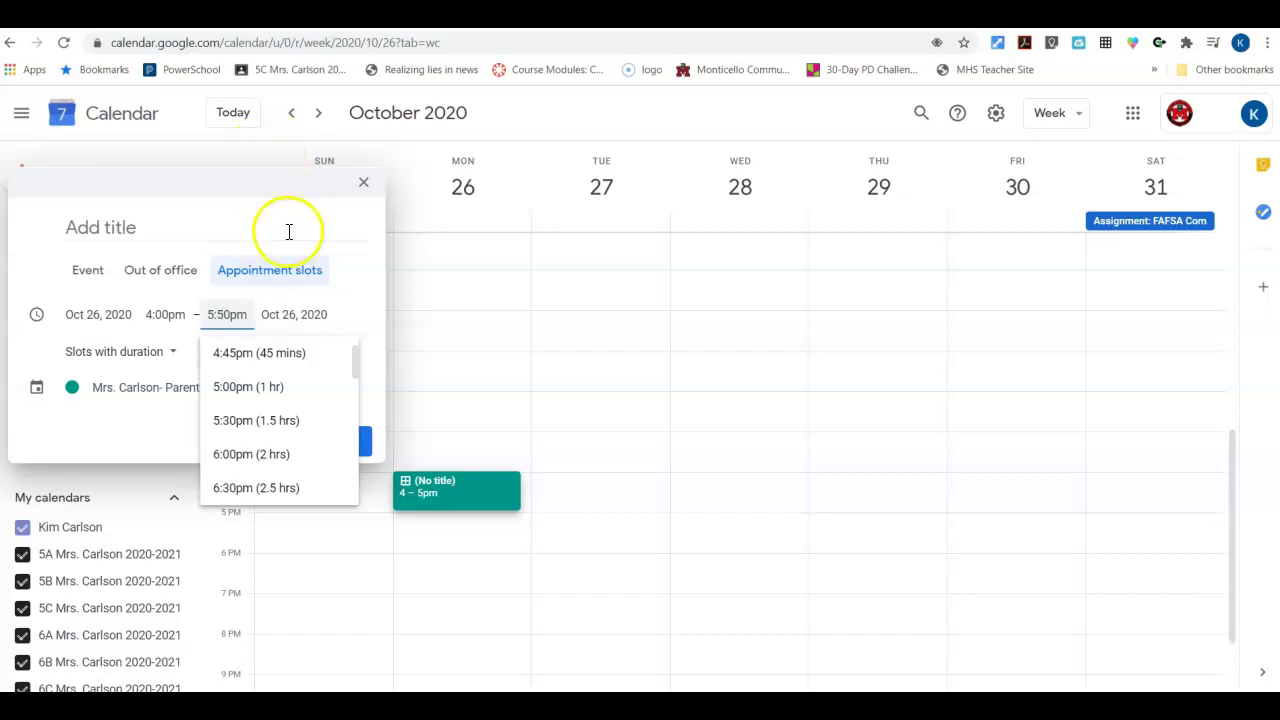
pyautogui.click(110, 425)
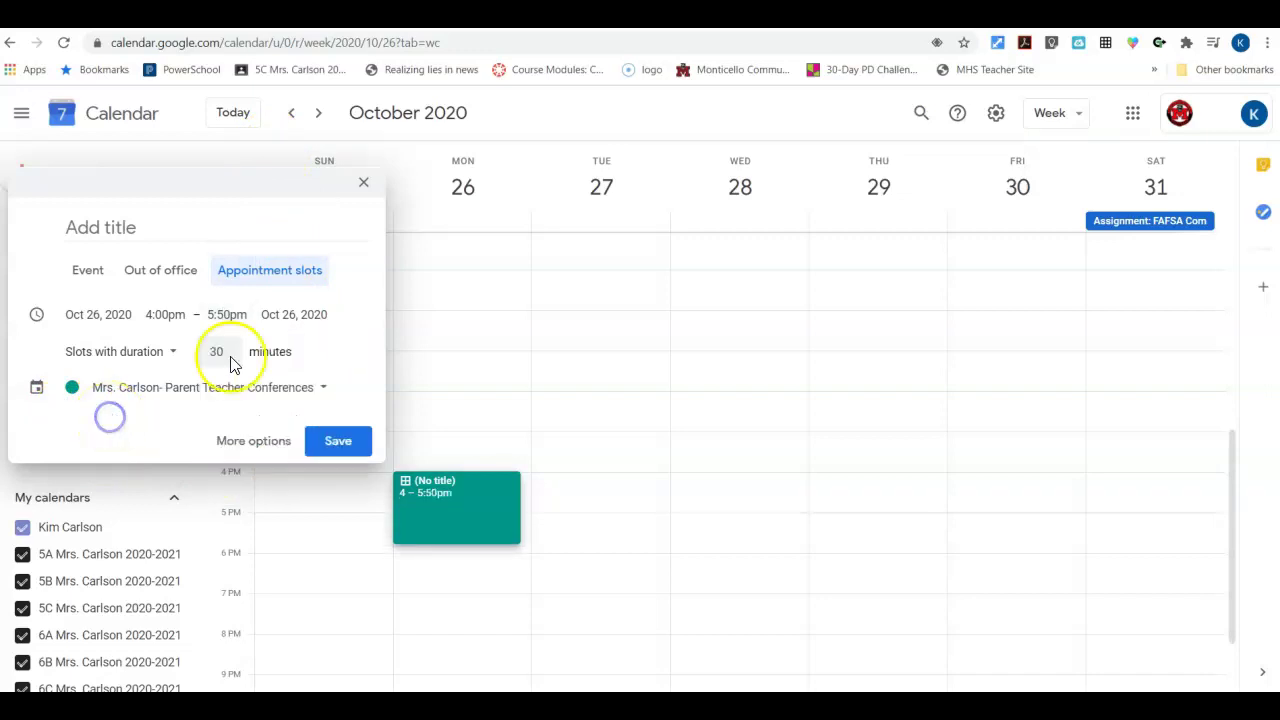
# Set the duration of each appointment slot to 10 minutes
pyautogui.doubleClick(214, 354)
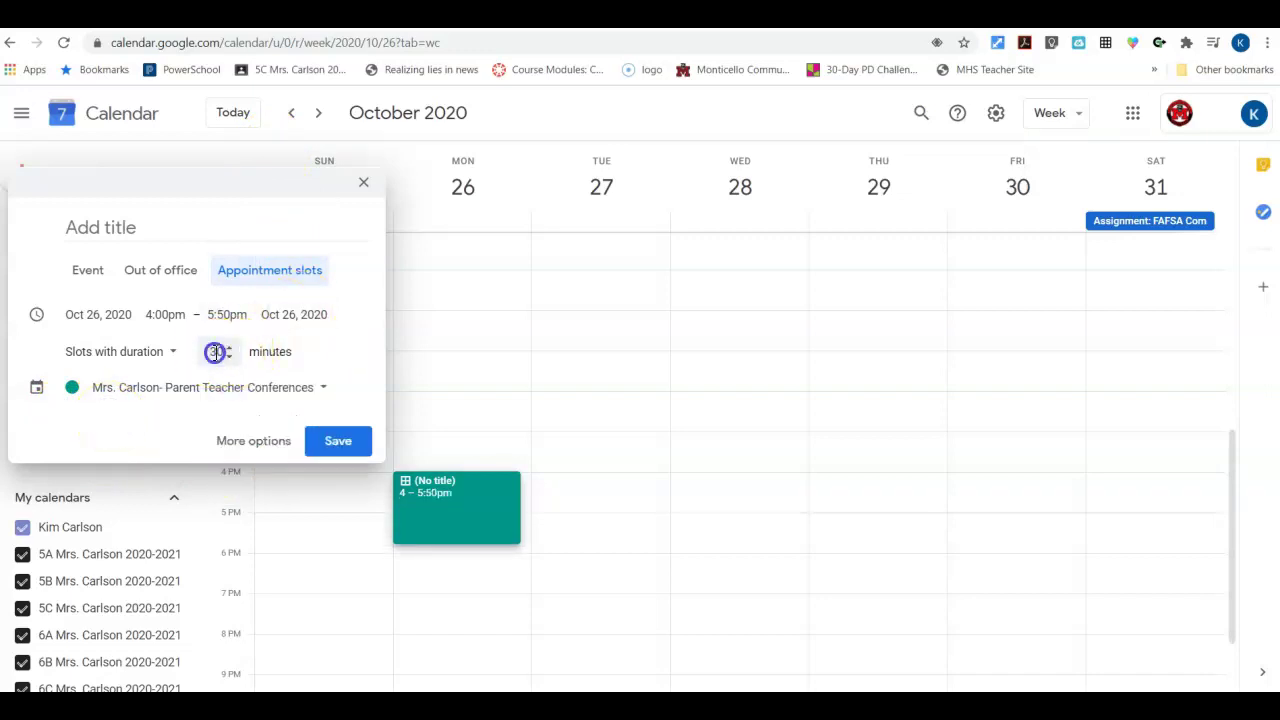
pyautogui.press('BackSpace')
pyautogui.write('10')
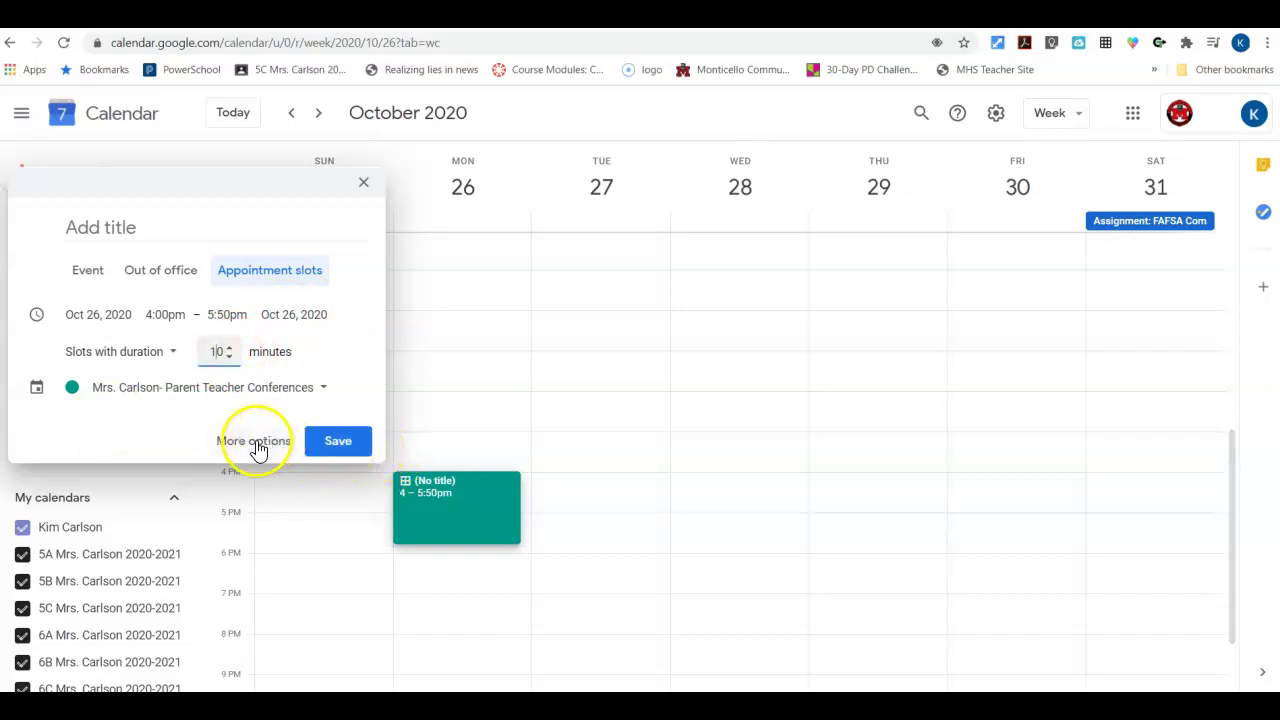
# Title the appointment block with the teacher's name and "Parent Teacher Conferences", open its full options and save it
pyautogui.click(97, 222)
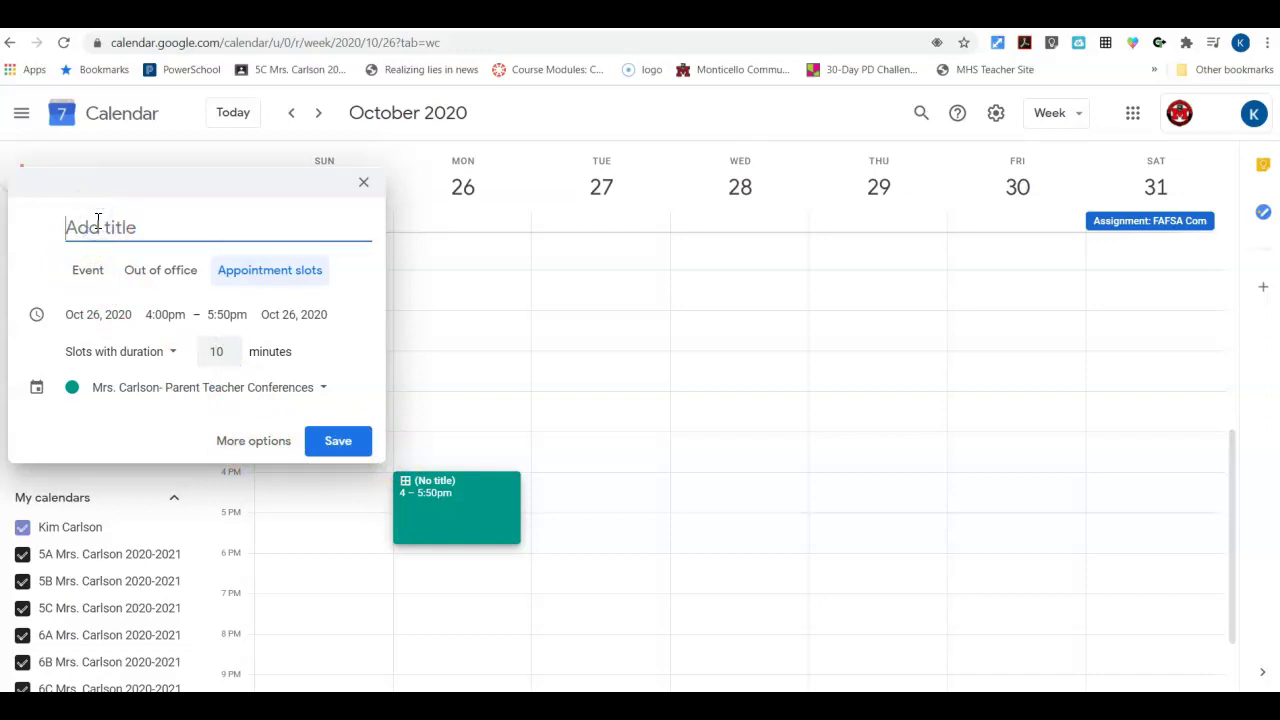
pyautogui.write("Mrs. Carlson's Parent Tea")
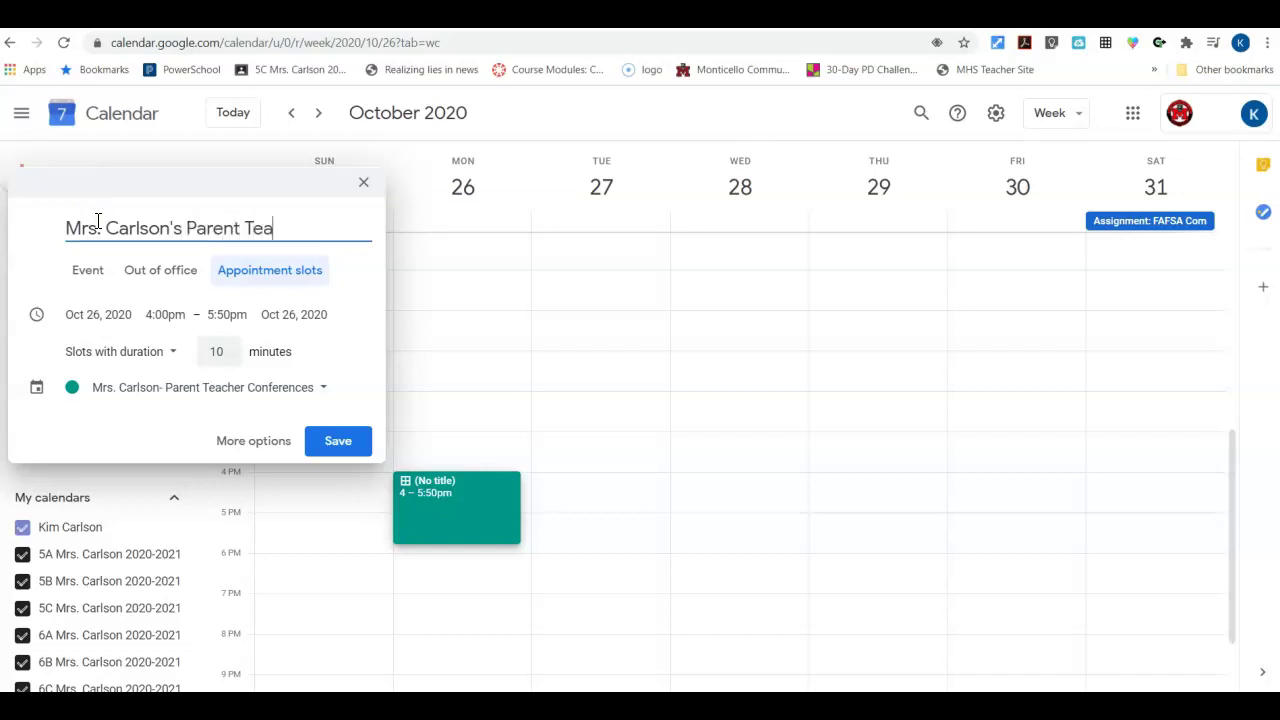
pyautogui.write('cher Conferen')
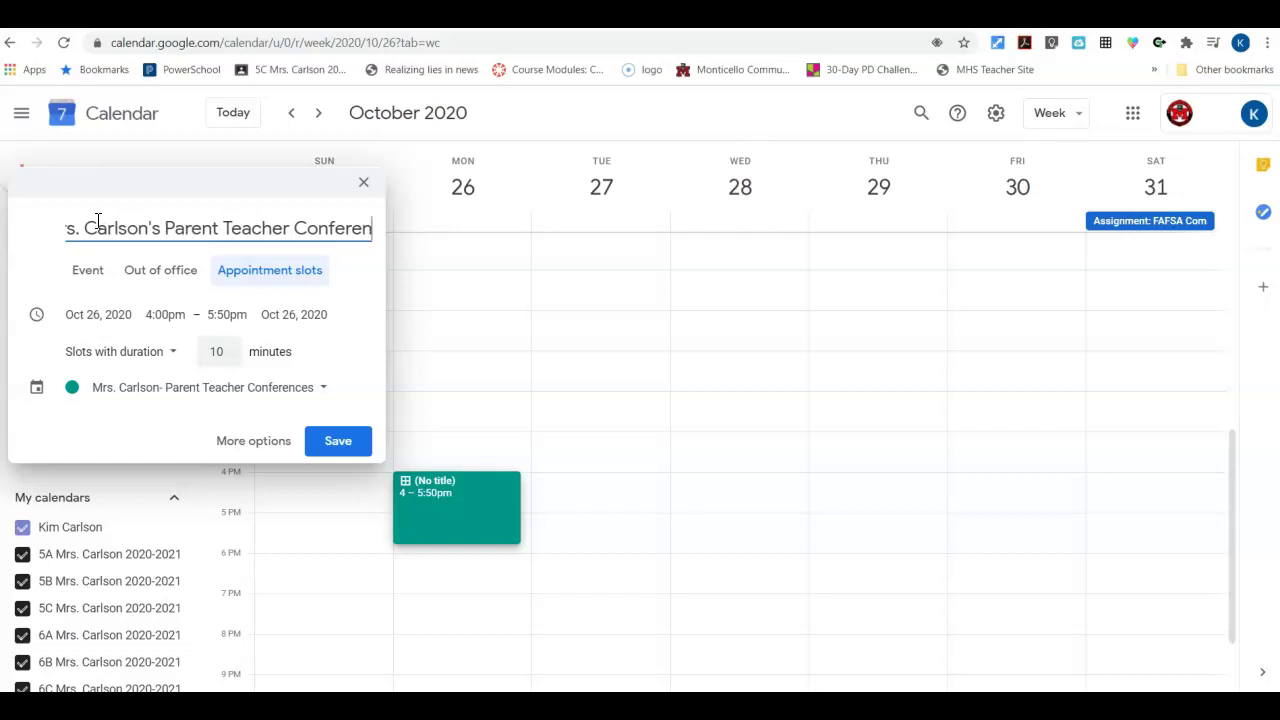
pyautogui.write('ces')
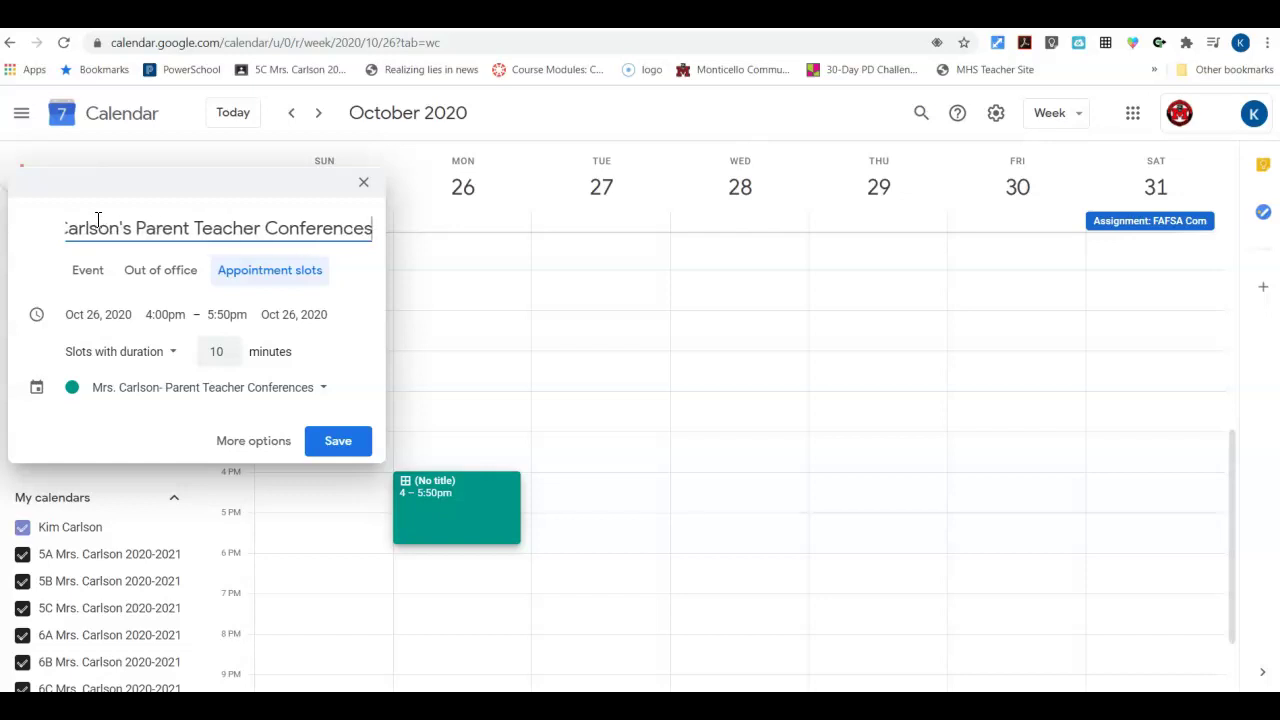
pyautogui.click(109, 235)
pyautogui.click(250, 441)
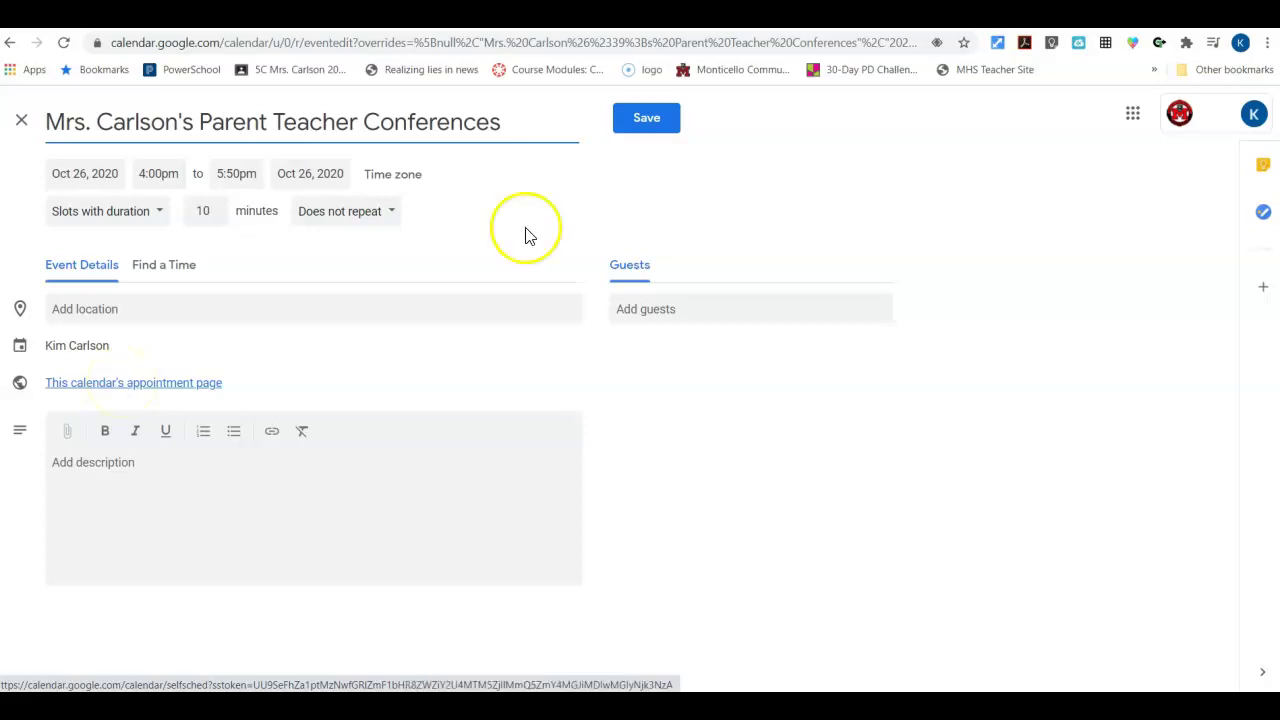
pyautogui.click(636, 124)
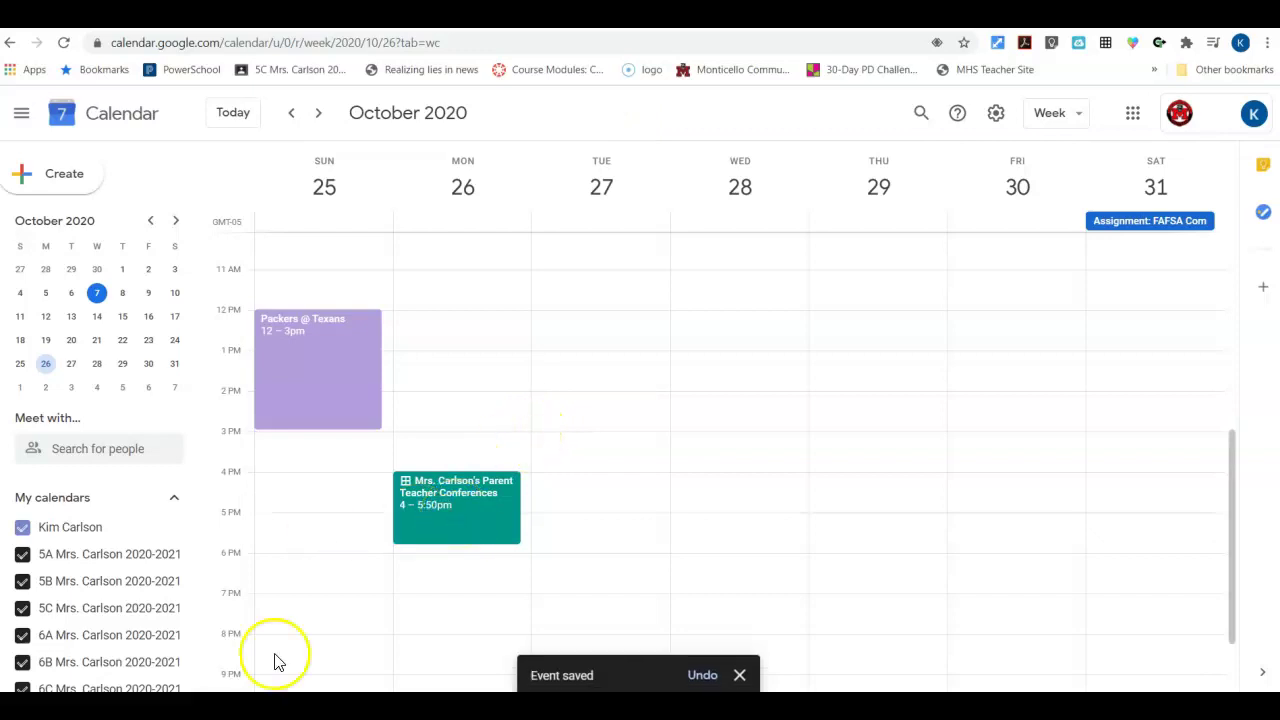
# Create an October 26 appointment slots block from 6:00pm to 8:00pm titled with the teacher's name and "Parent Teacher Conferences"
pyautogui.click(411, 563)
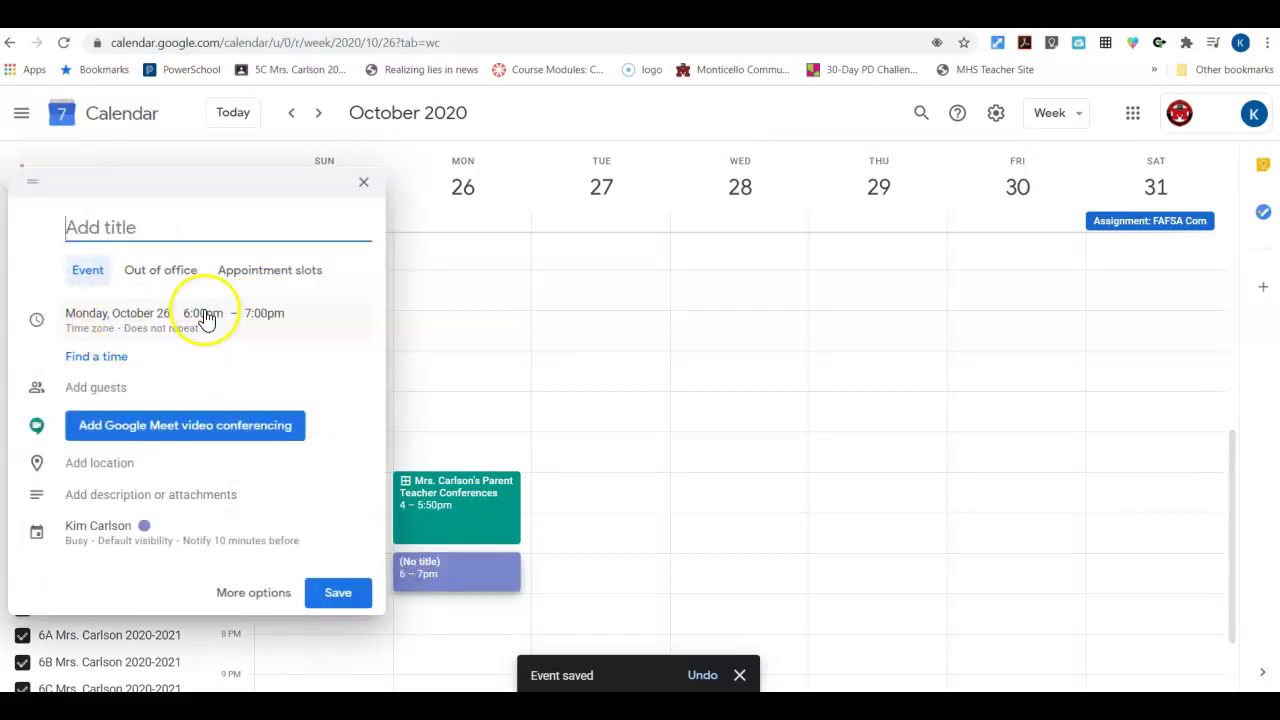
pyautogui.click(267, 272)
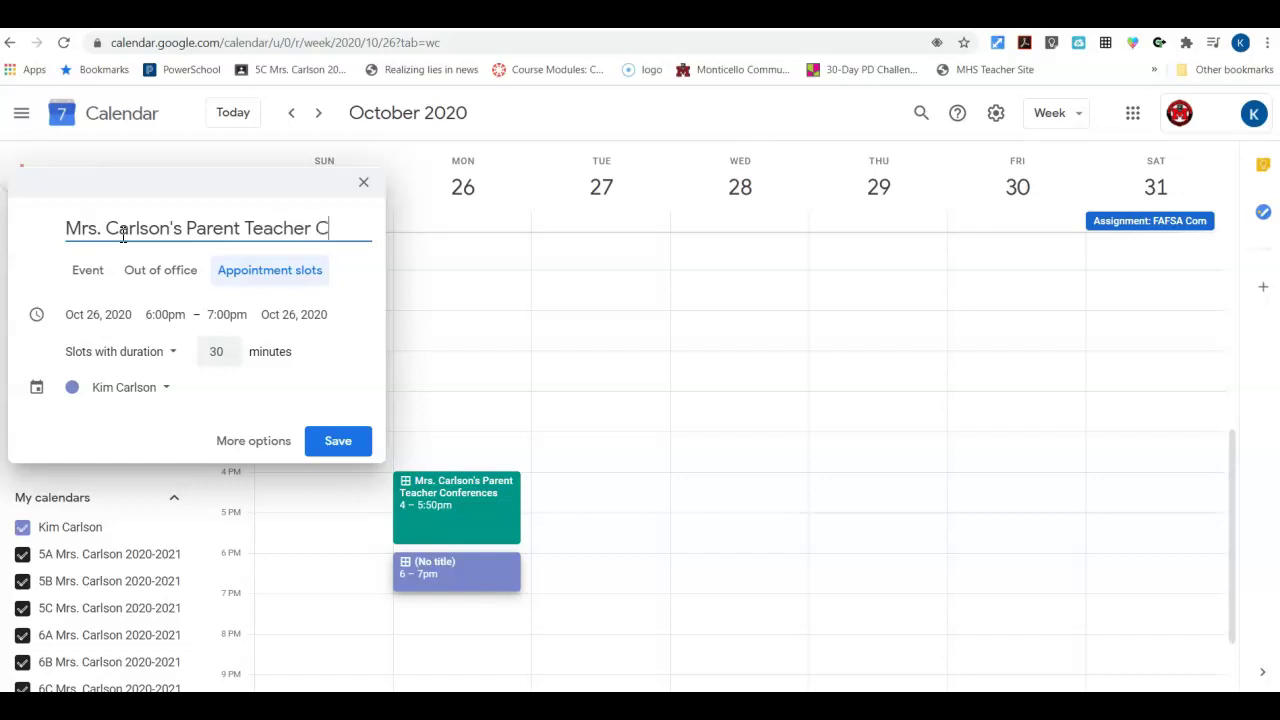
pyautogui.write('erences')
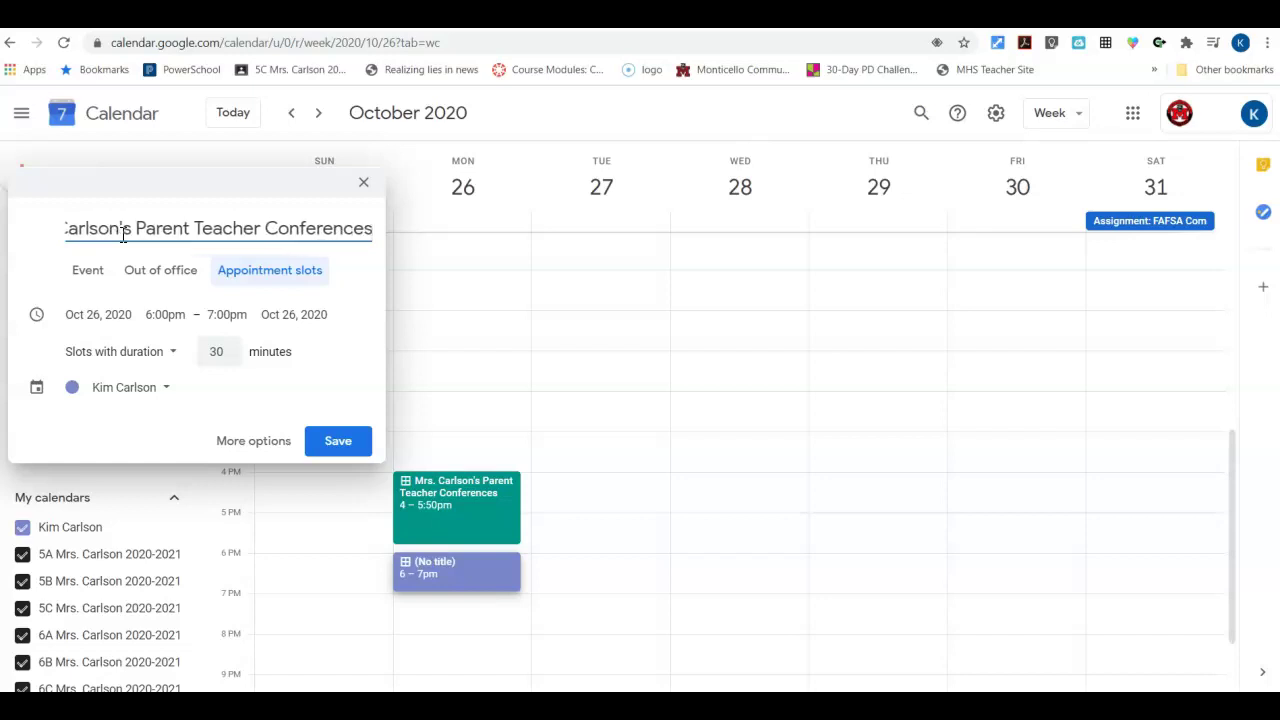
pyautogui.click(222, 314)
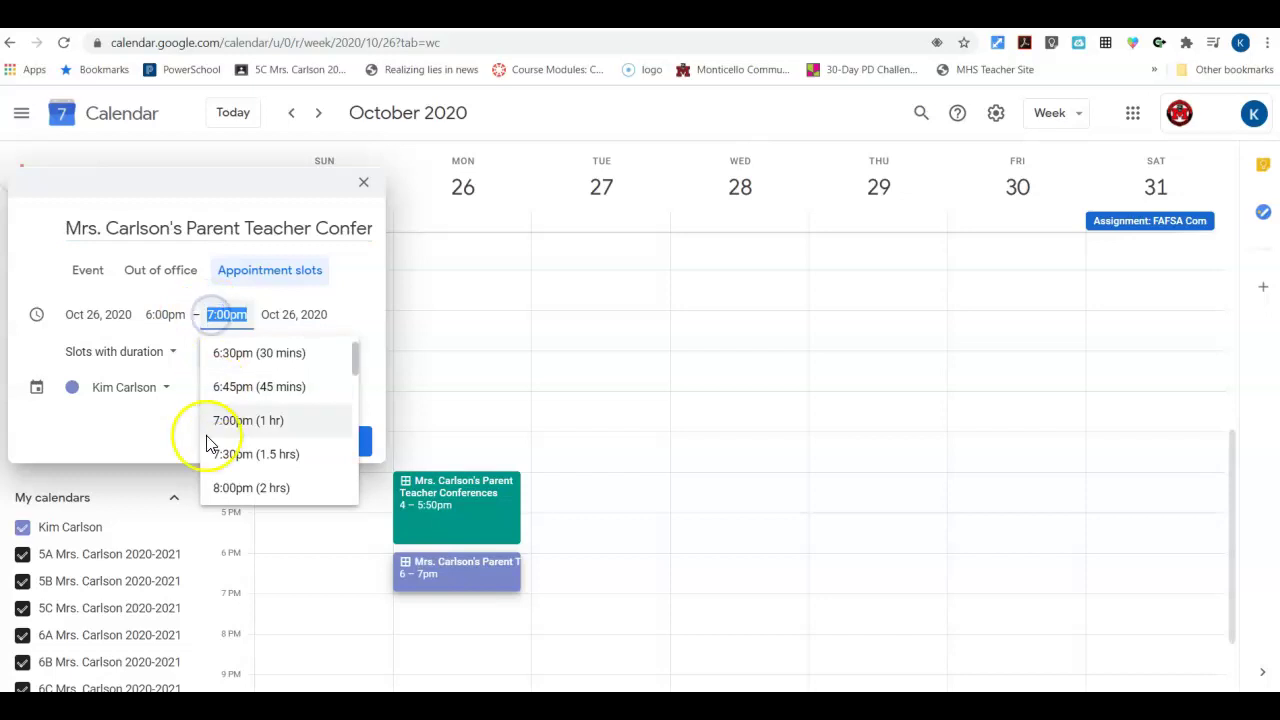
pyautogui.click(229, 488)
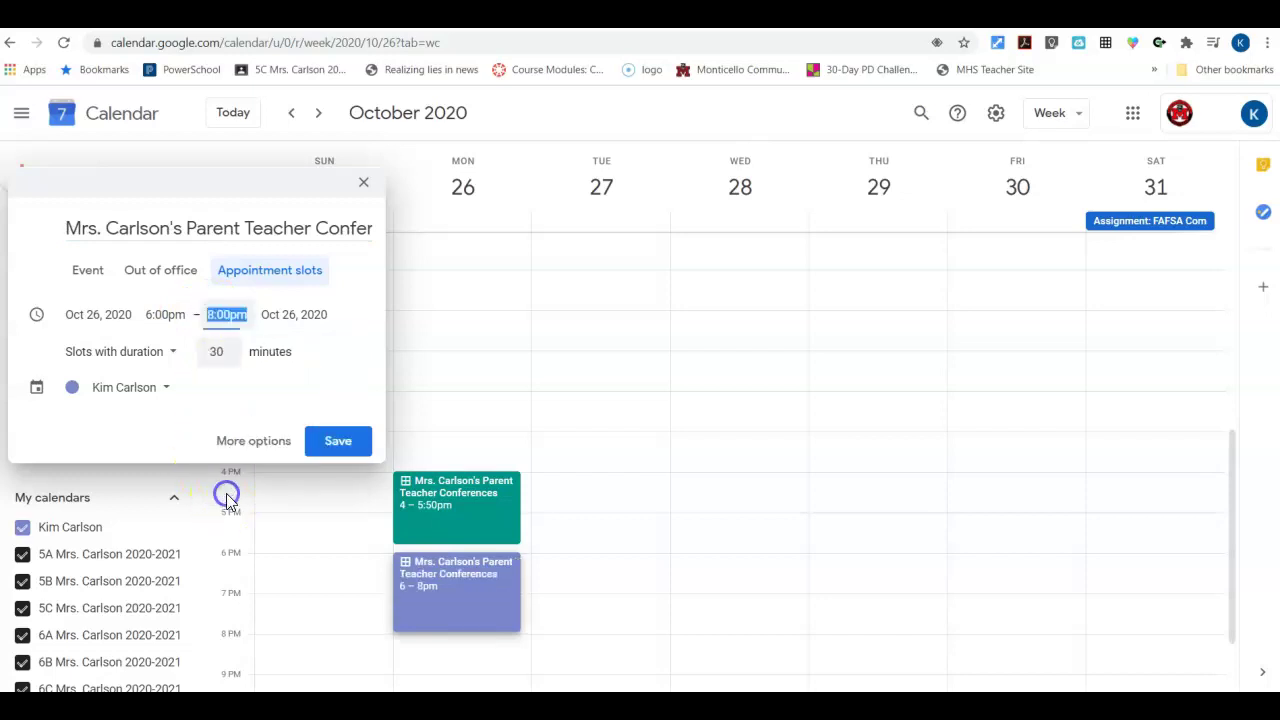
# Set the evening block's slot duration to 10 minutes, assign it to the teacher's Parent Teacher Conferences calendar and save it
pyautogui.doubleClick(222, 351)
pyautogui.press('BackSpace')
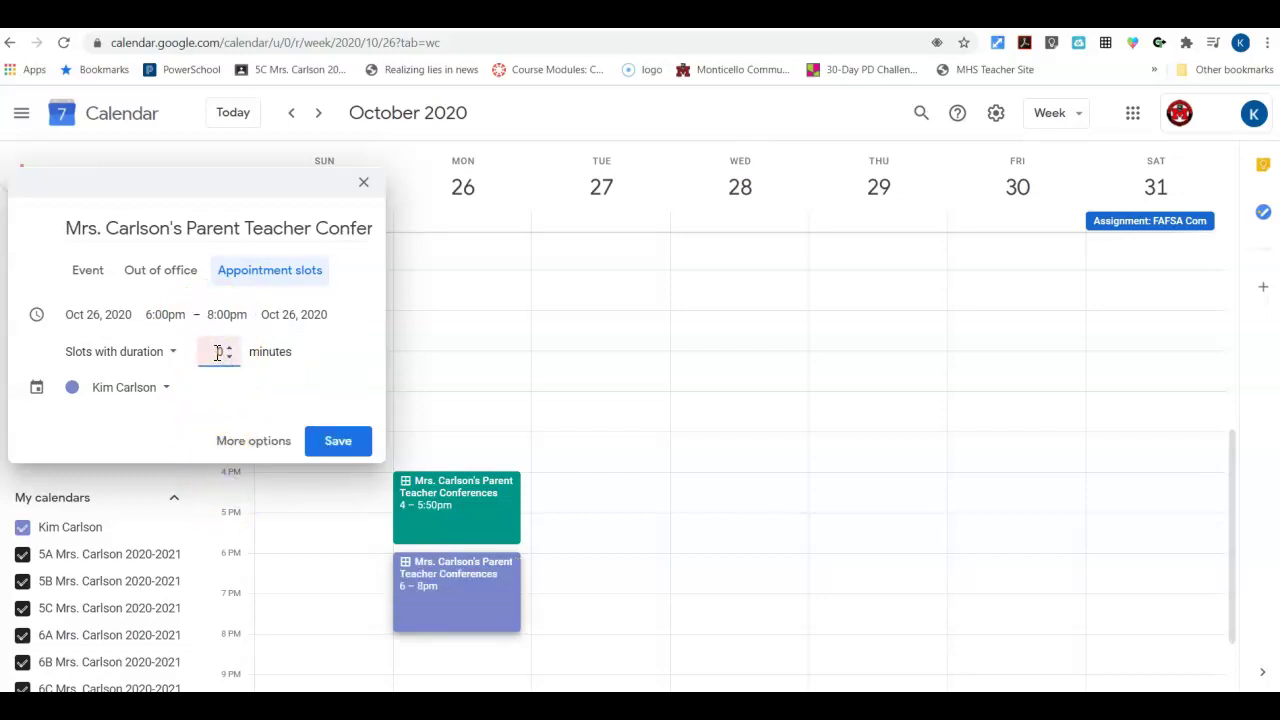
pyautogui.write('10')
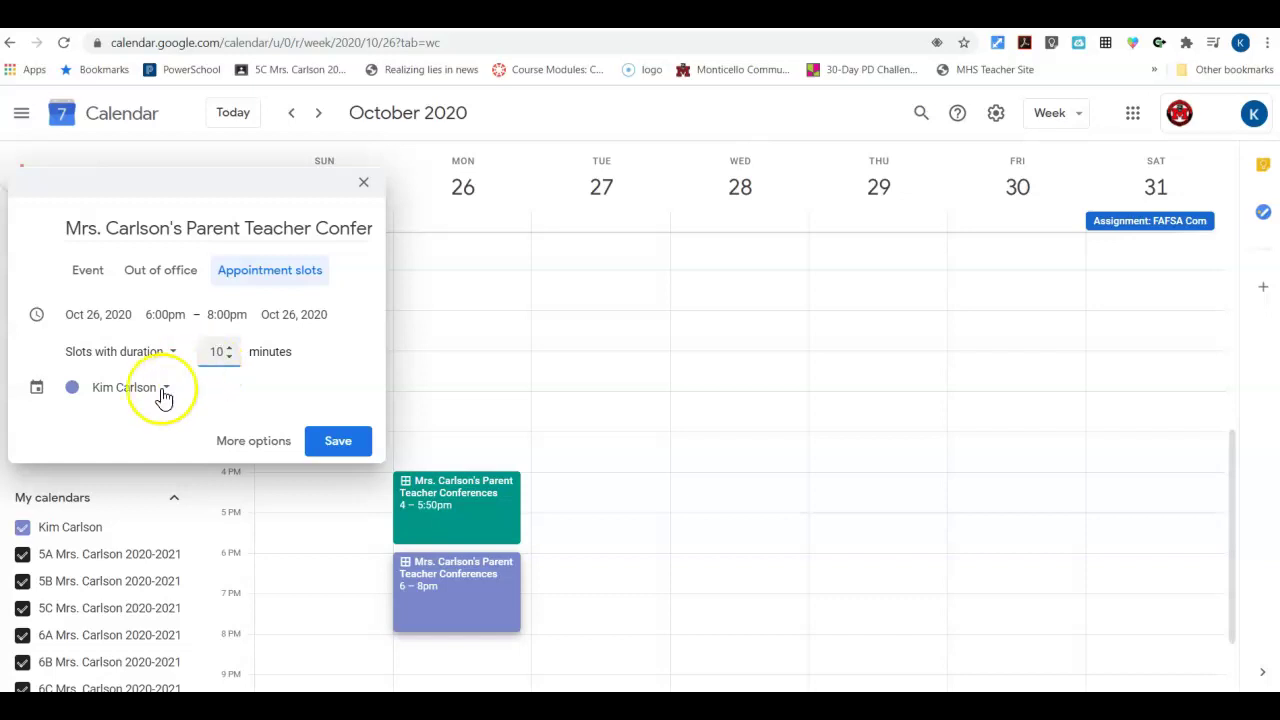
pyautogui.click(137, 390)
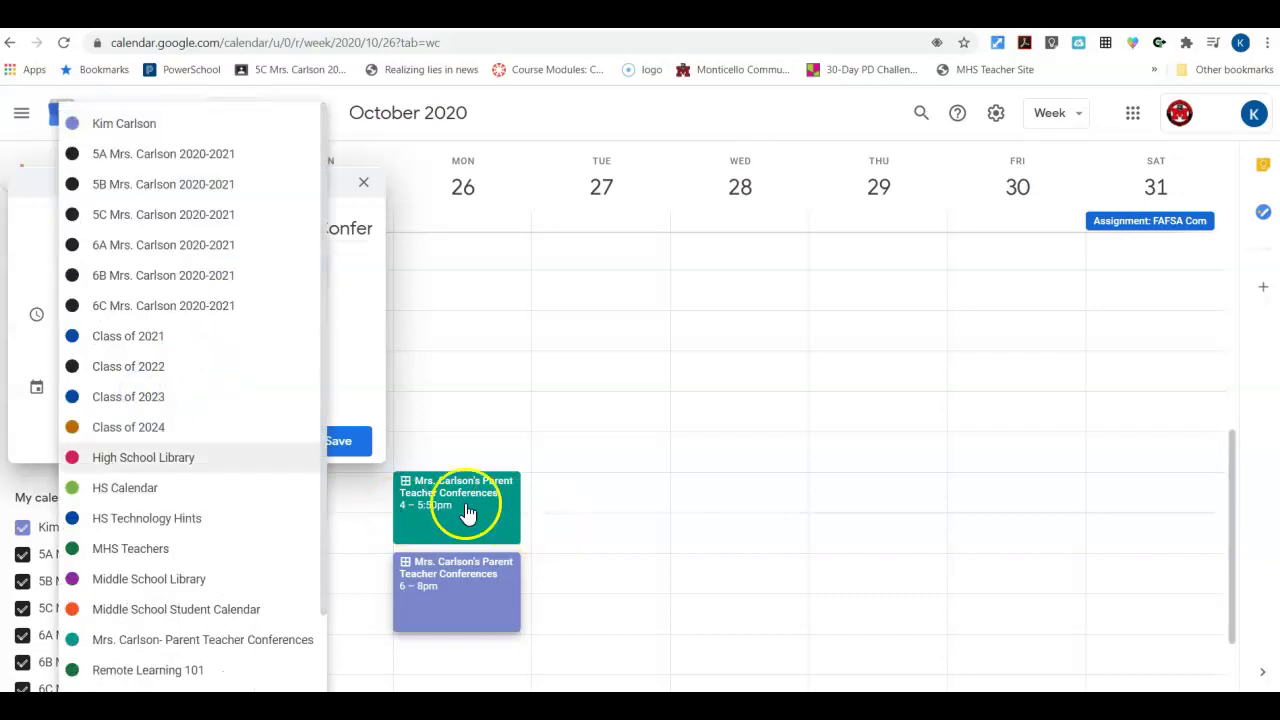
pyautogui.click(107, 639)
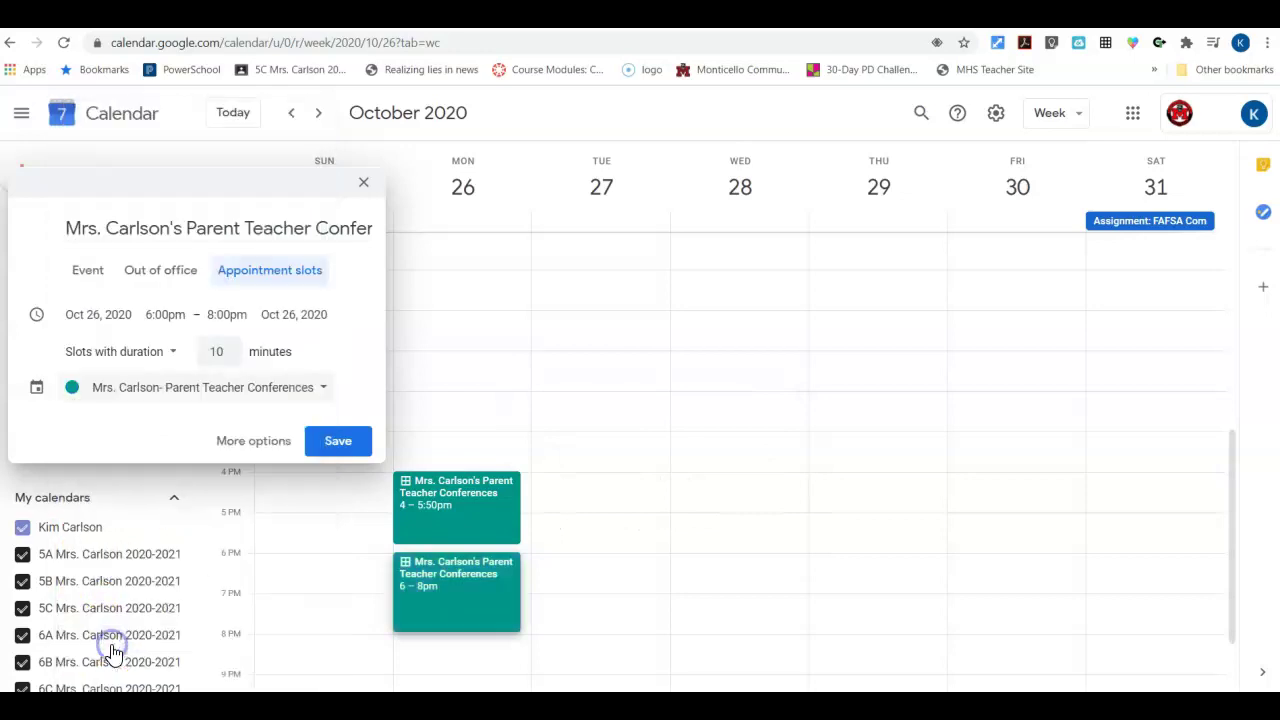
pyautogui.click(336, 443)
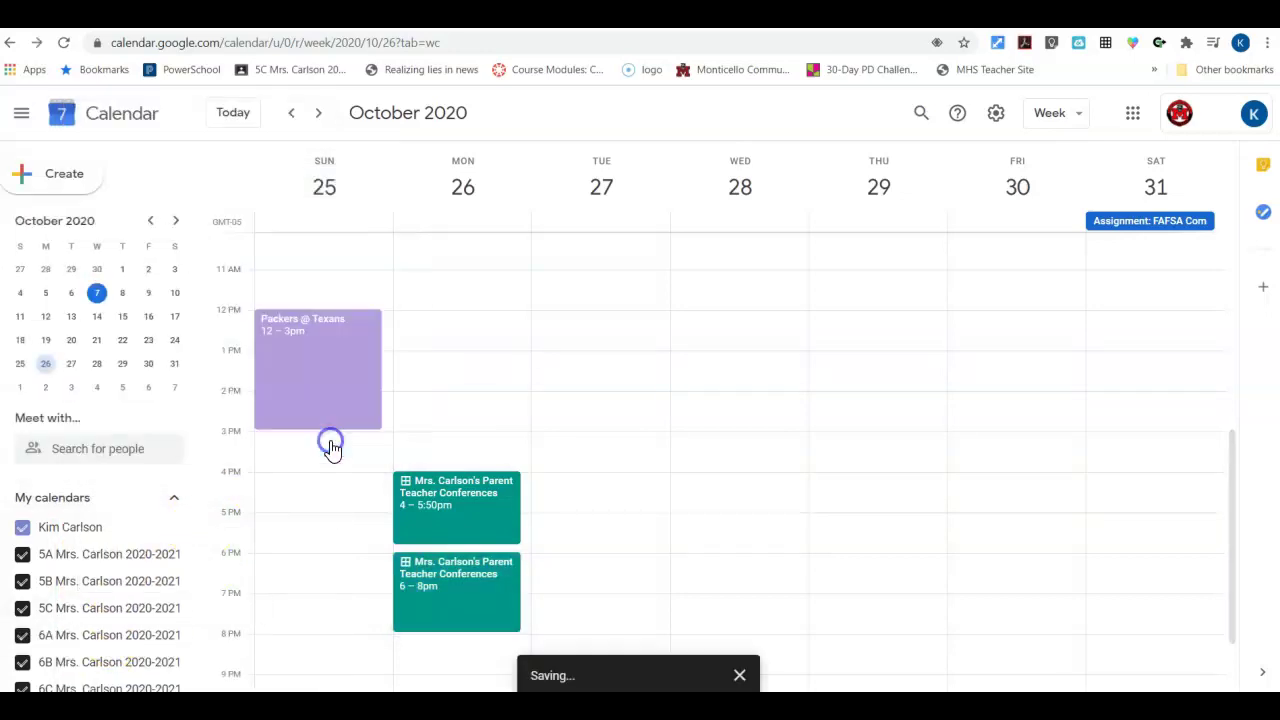
# Open the calendar's appointment page from the 4–5:50pm block and copy its web address
pyautogui.click(448, 507)
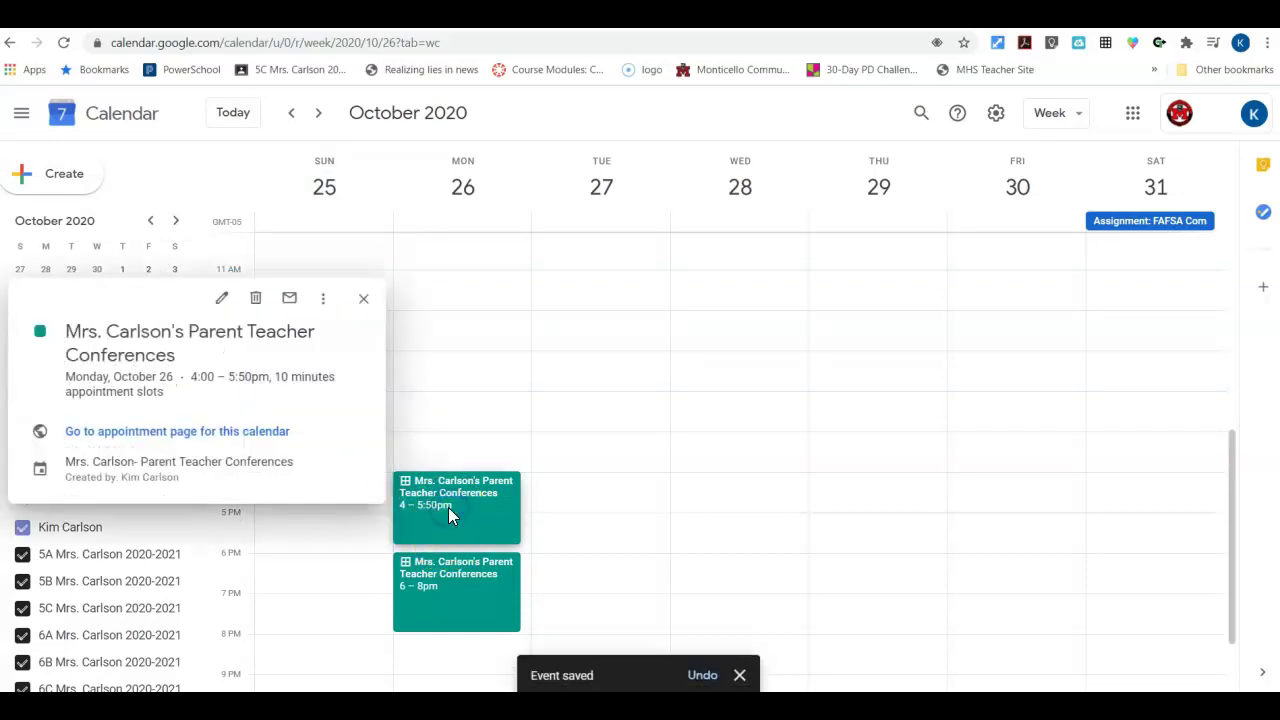
pyautogui.click(155, 438)
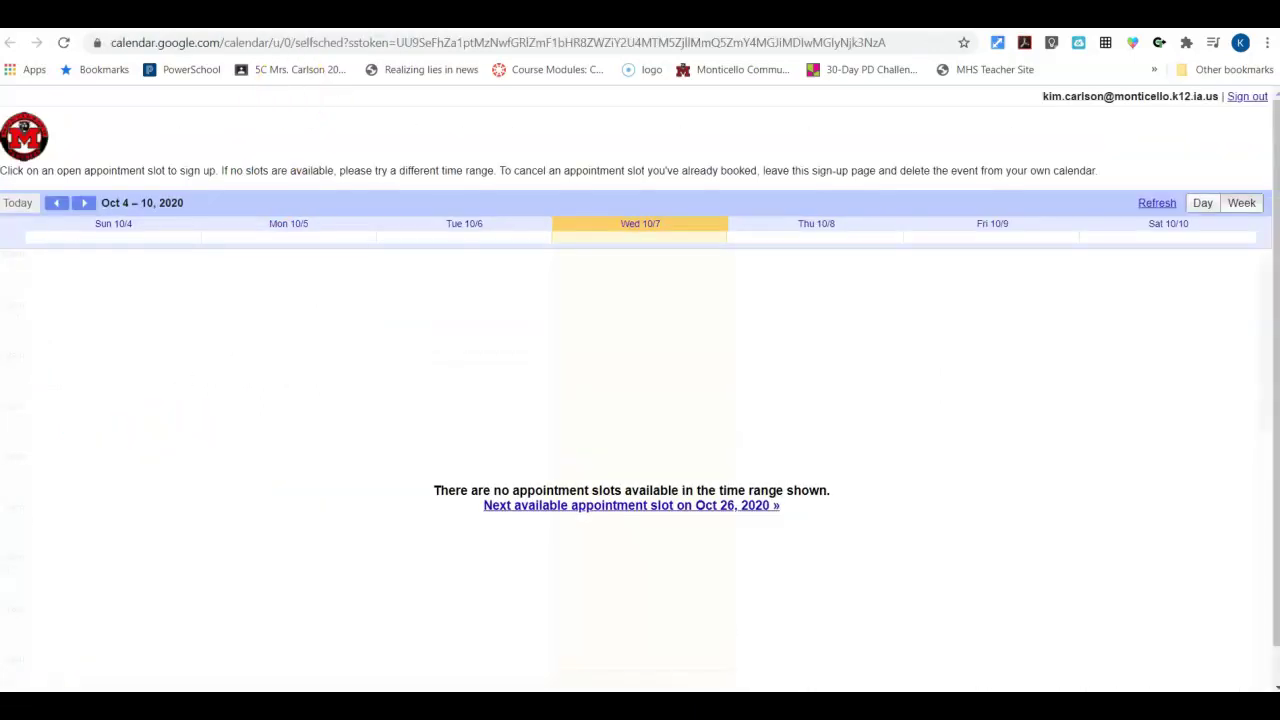
pyautogui.click(426, 44)
pyautogui.hotkey('ctrl', 'c')
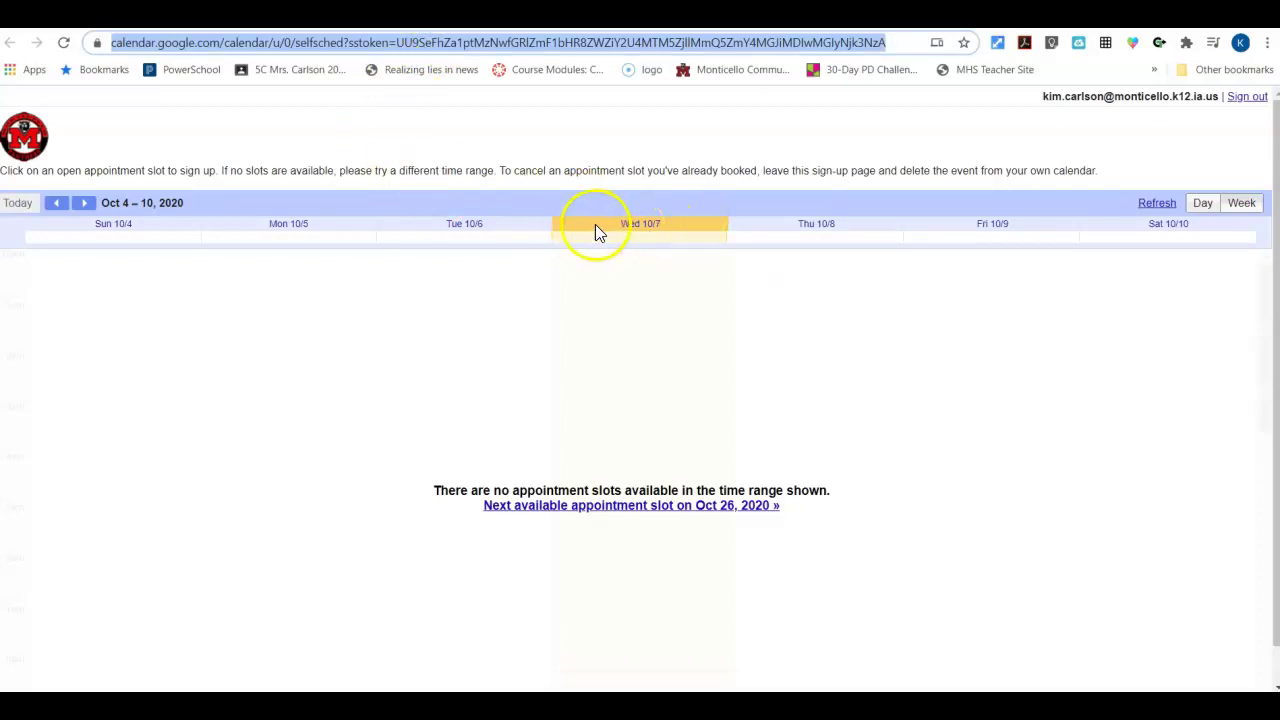
# Show the week of October 25–31, 2020 on the appointment page to check the bookable slots
pyautogui.click(85, 203)
pyautogui.click(86, 203)
pyautogui.click(86, 203)
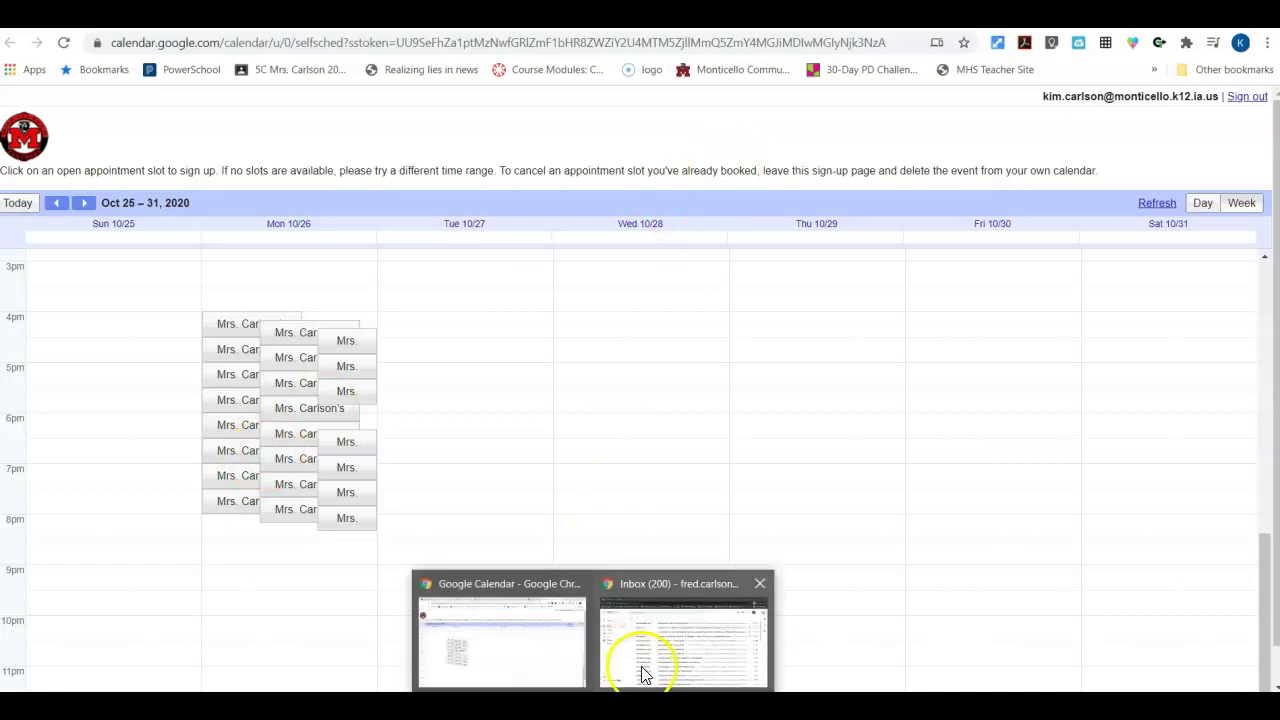
# Switch to the incognito Chrome window with the student's account and open the copied appointment page link in a new tab
pyautogui.click(643, 671)
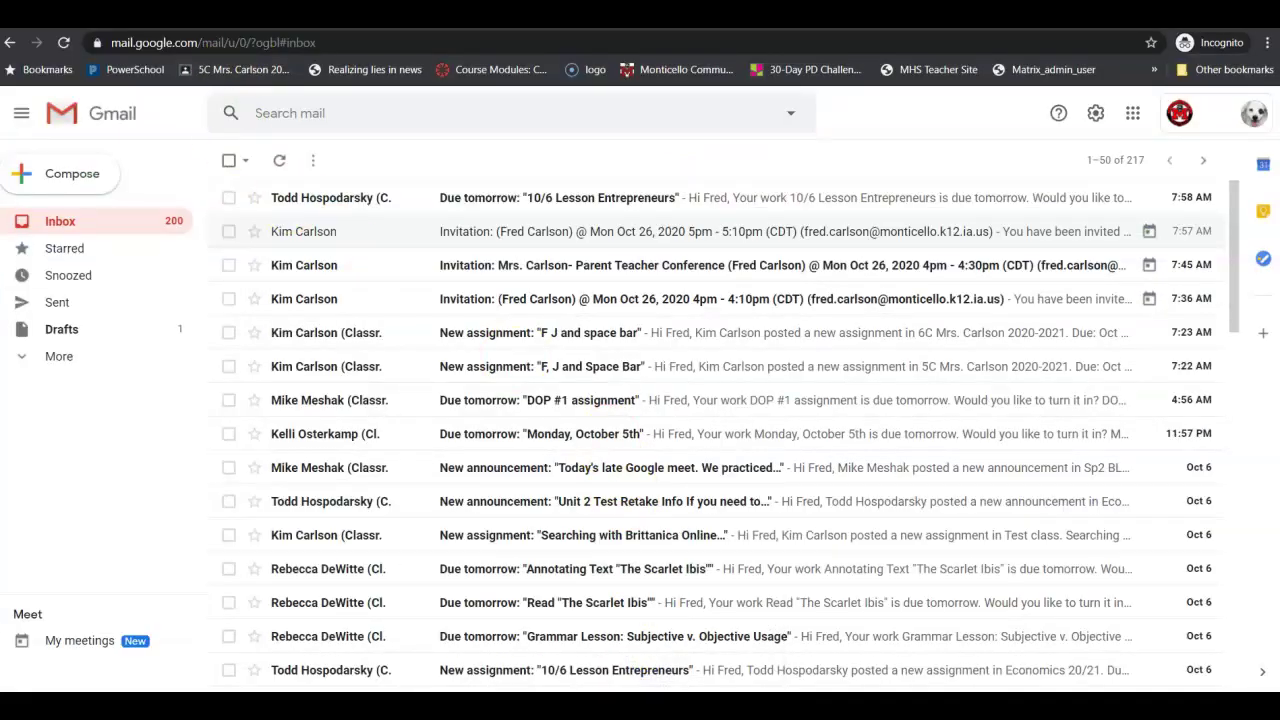
pyautogui.hotkey('ctrl', 't')
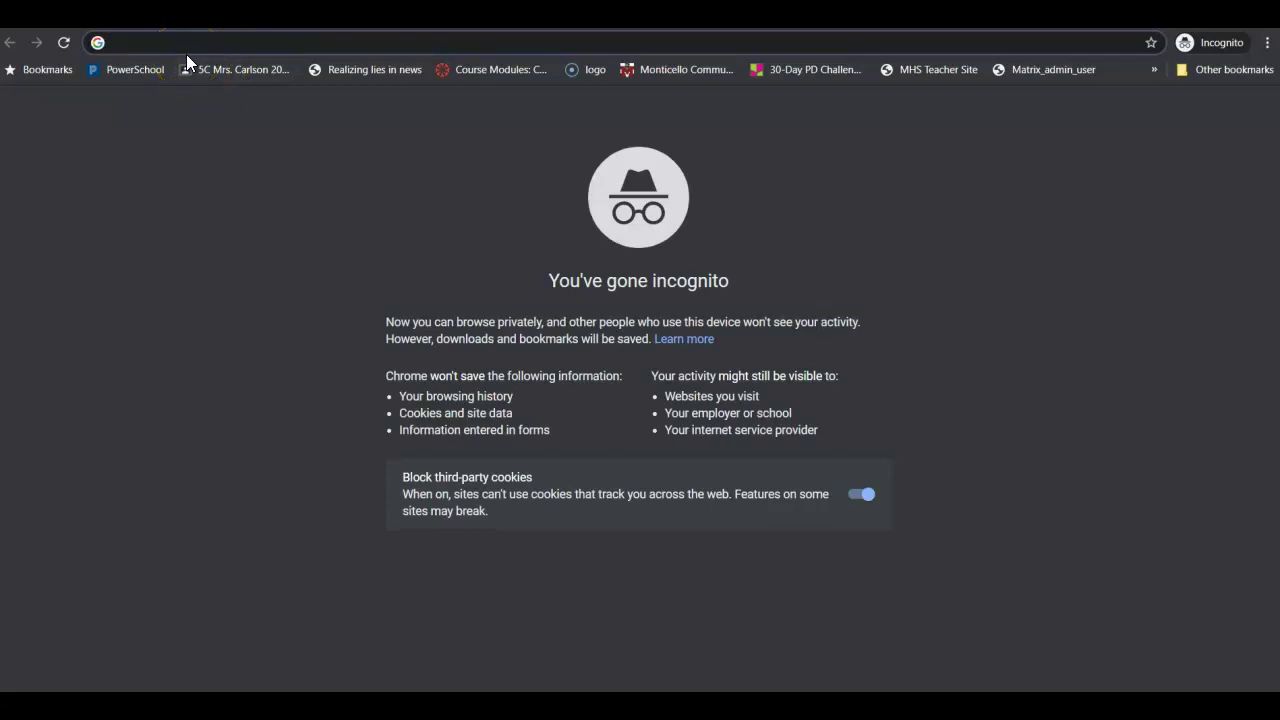
pyautogui.hotkey('ctrl', 'v')
pyautogui.press('Return')
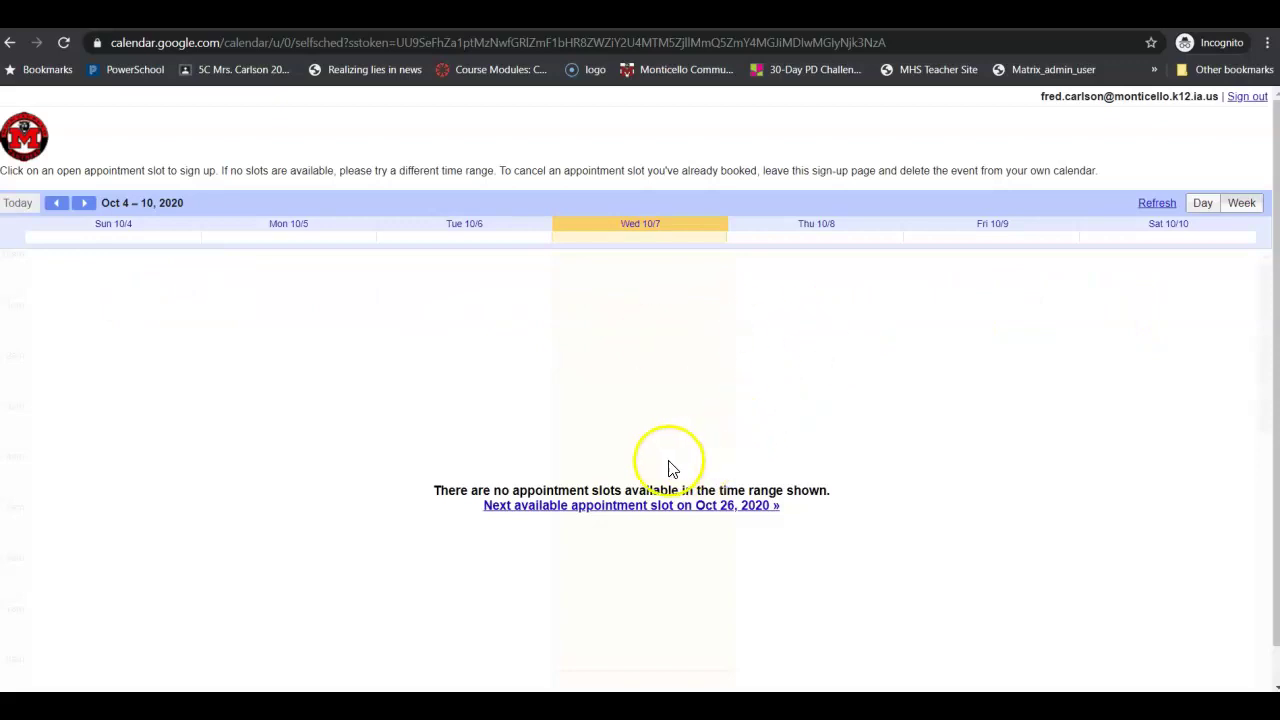
# Book the October 26 6:40pm–6:50pm conference slot from the student's account and dismiss the confirmation
pyautogui.click(594, 509)
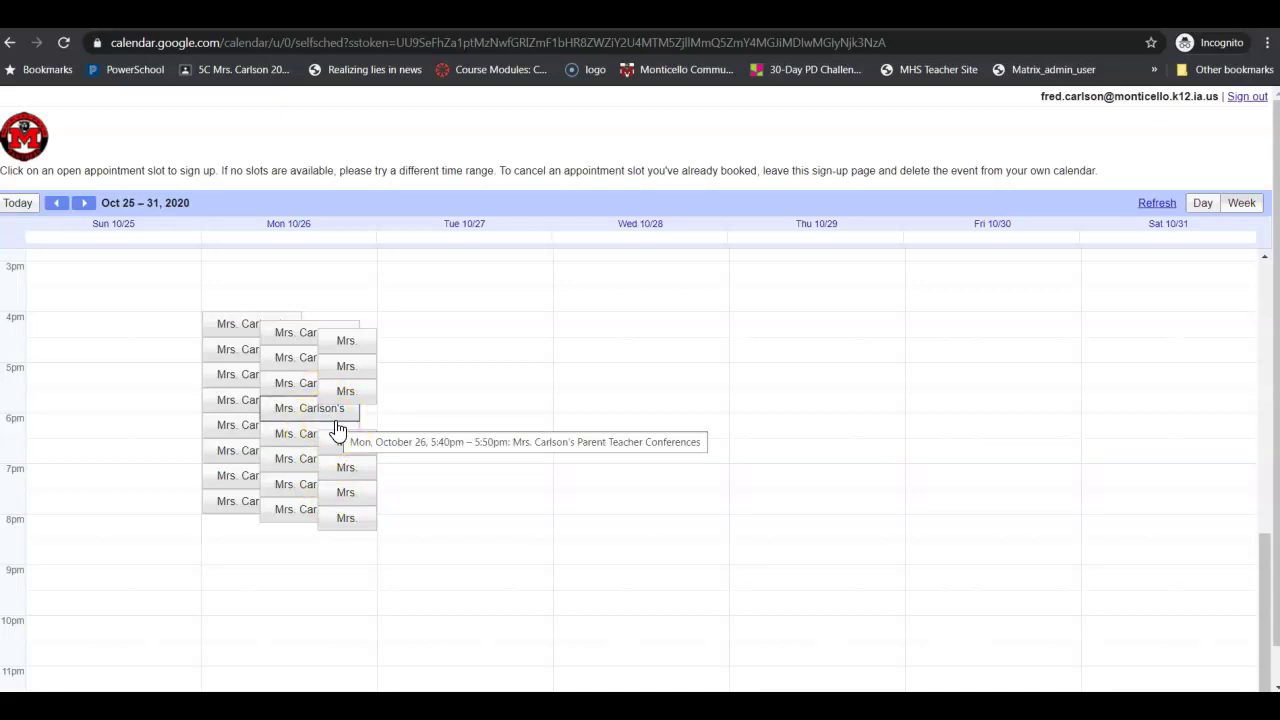
pyautogui.click(276, 464)
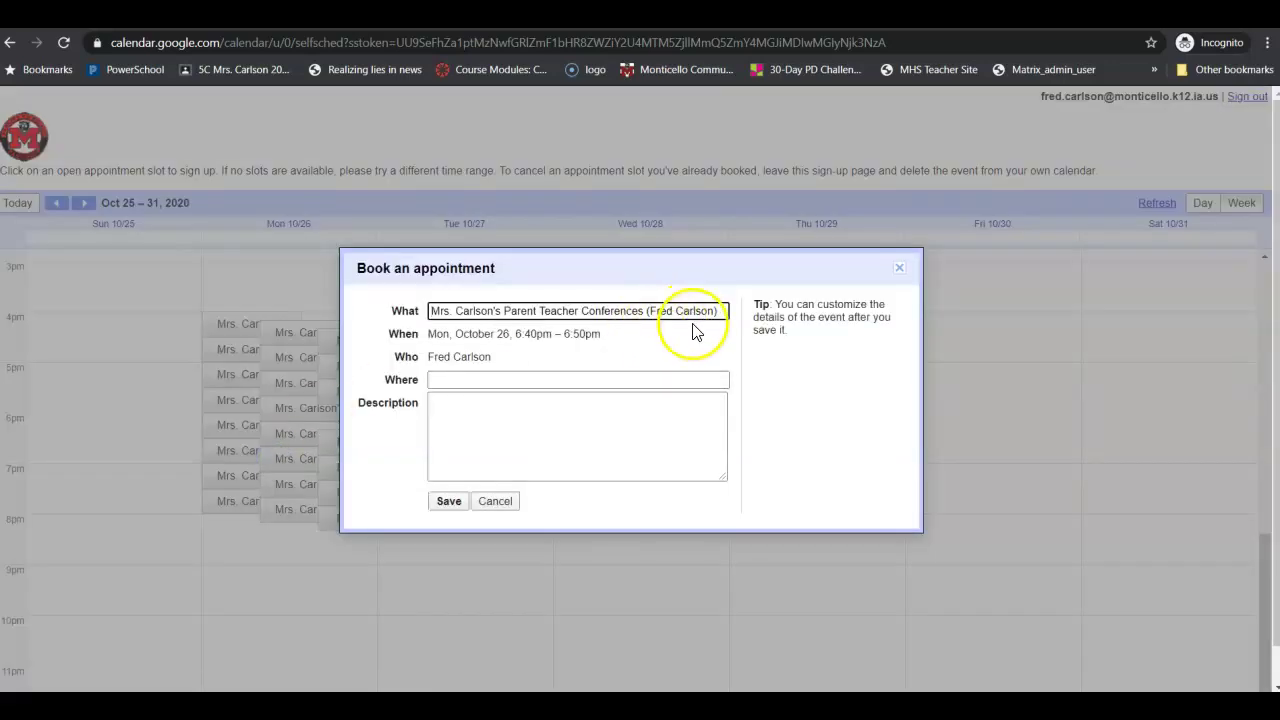
pyautogui.click(448, 505)
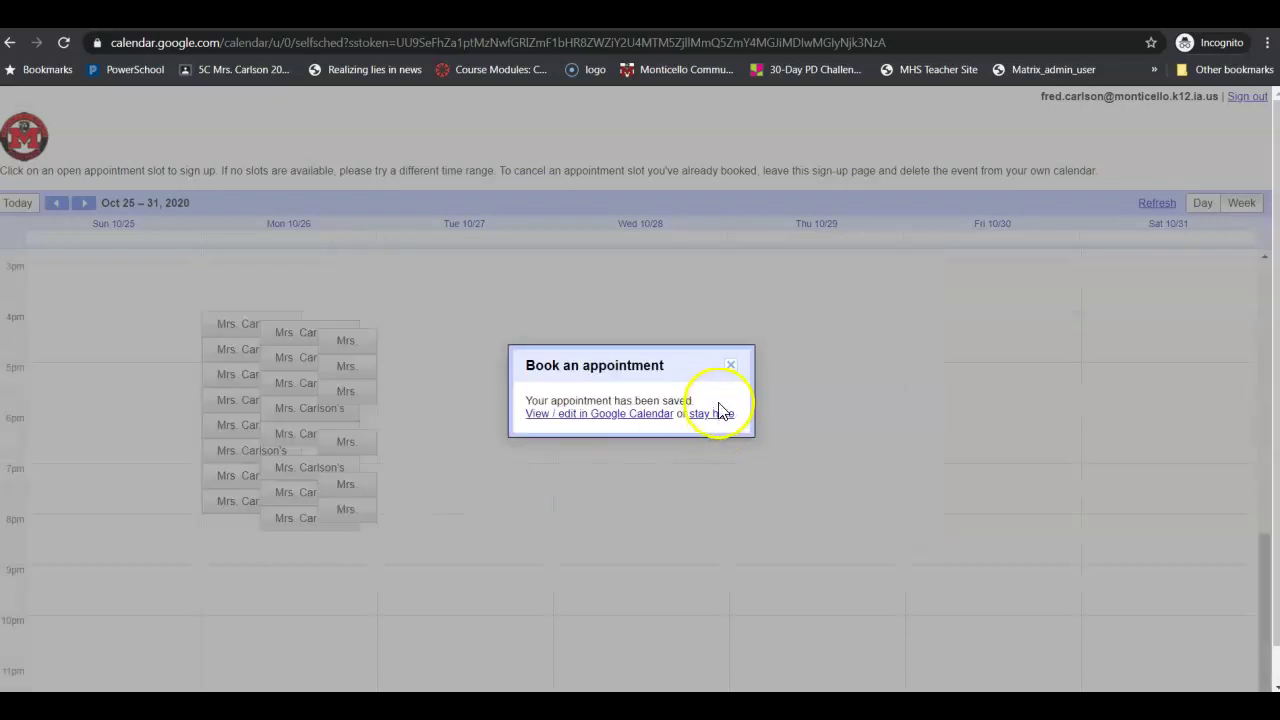
pyautogui.click(731, 365)
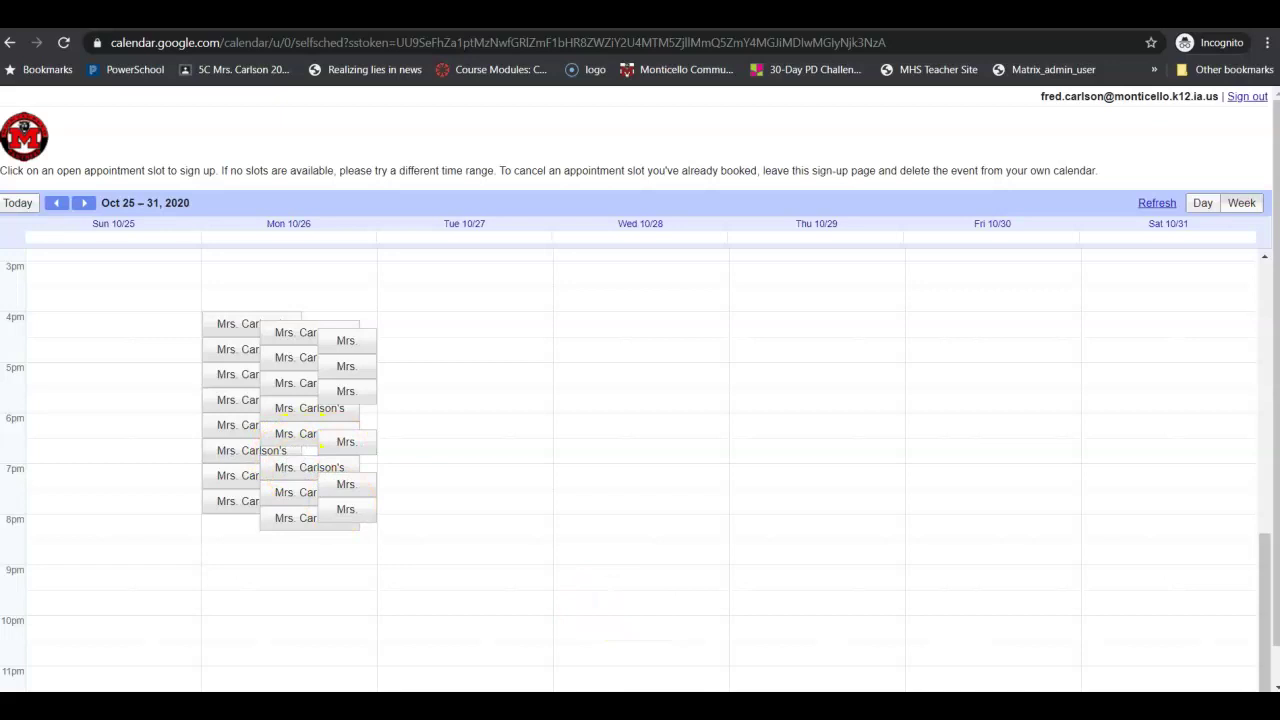
# Return to the teacher's Chrome window, reload the appointment page and show the week with the October 26 slots
pyautogui.moveTo(593, 705)
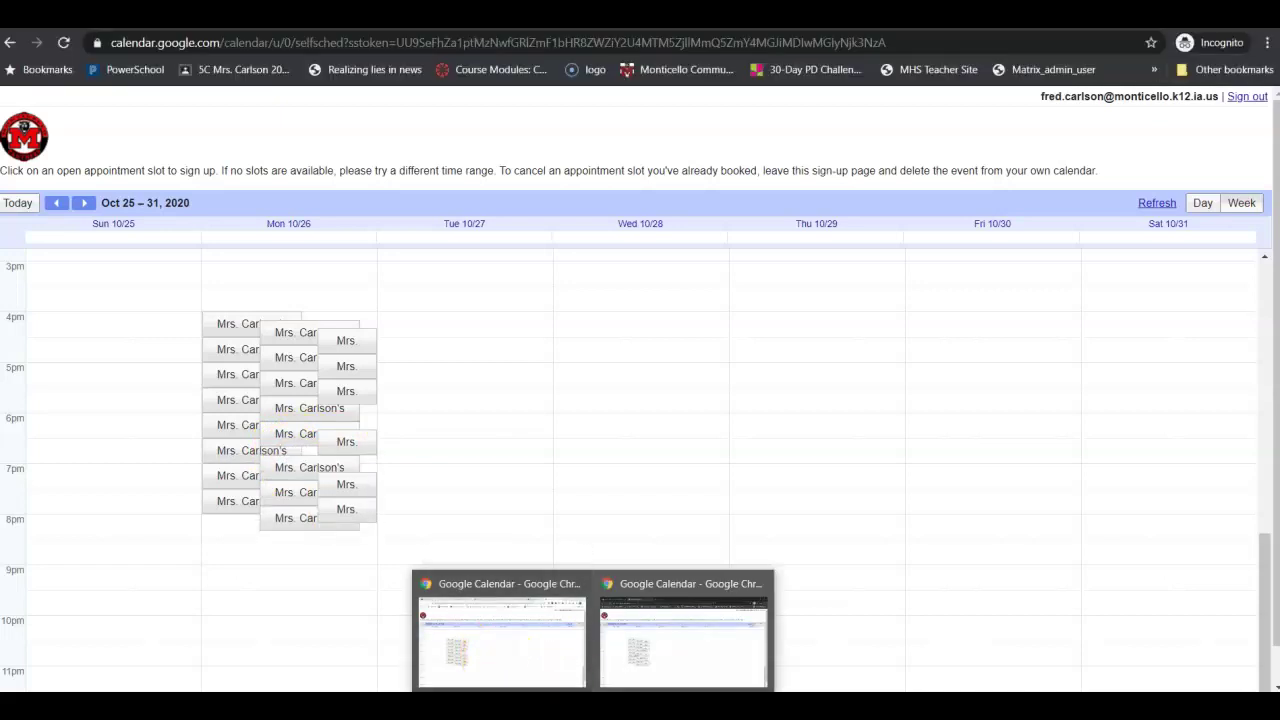
pyautogui.click(528, 660)
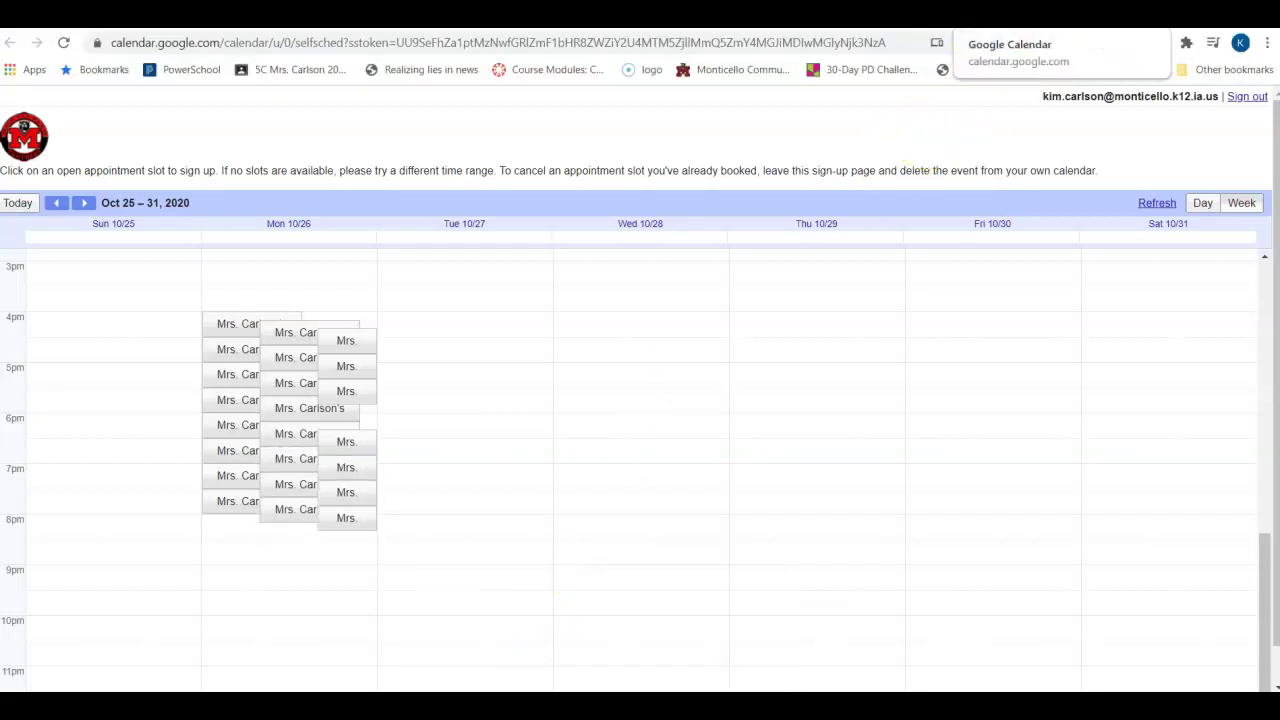
pyautogui.click(63, 45)
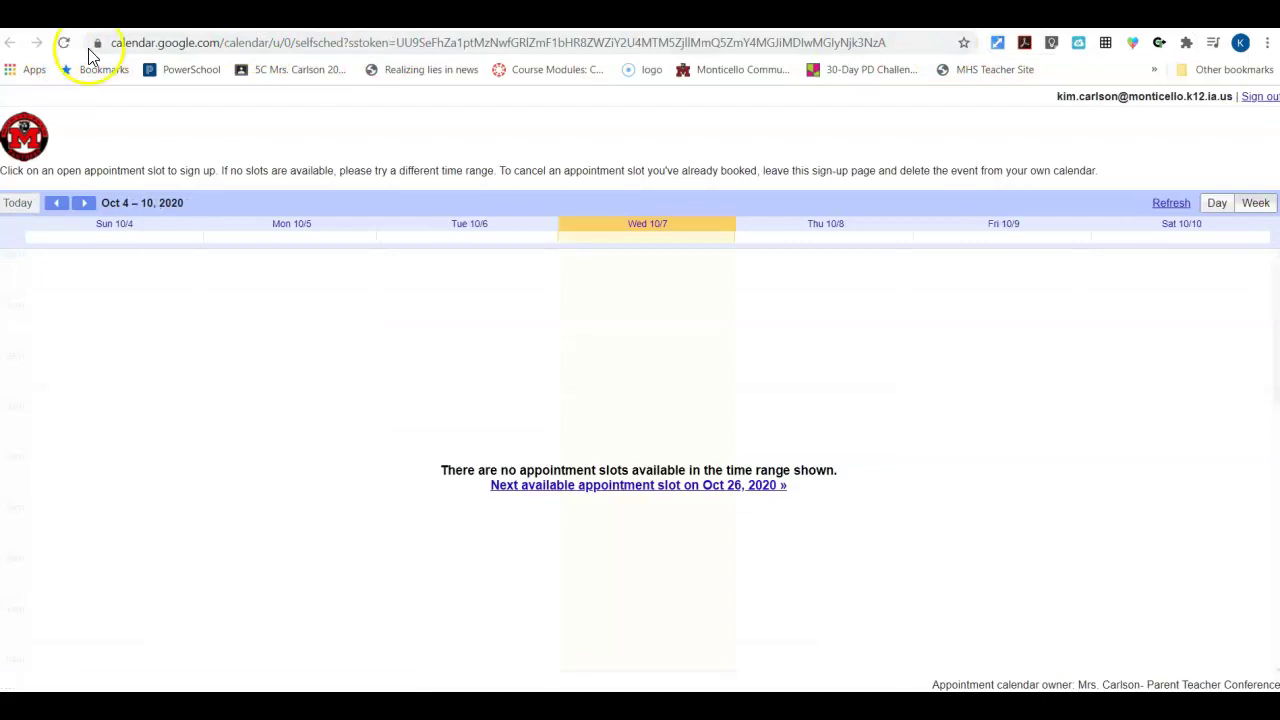
pyautogui.click(679, 487)
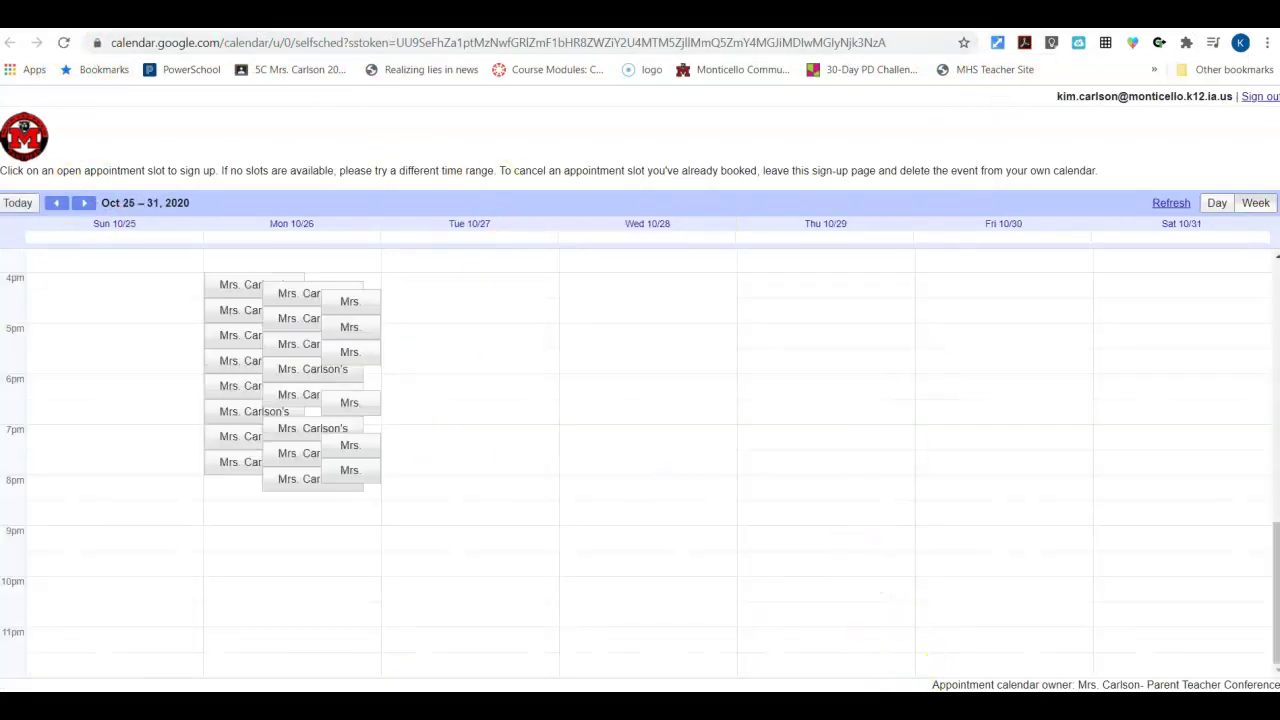
# Close the appointment page and the block's details, and reload the teacher's calendar to check October 26 for the booking
pyautogui.hotkey('ctrl', 'w')
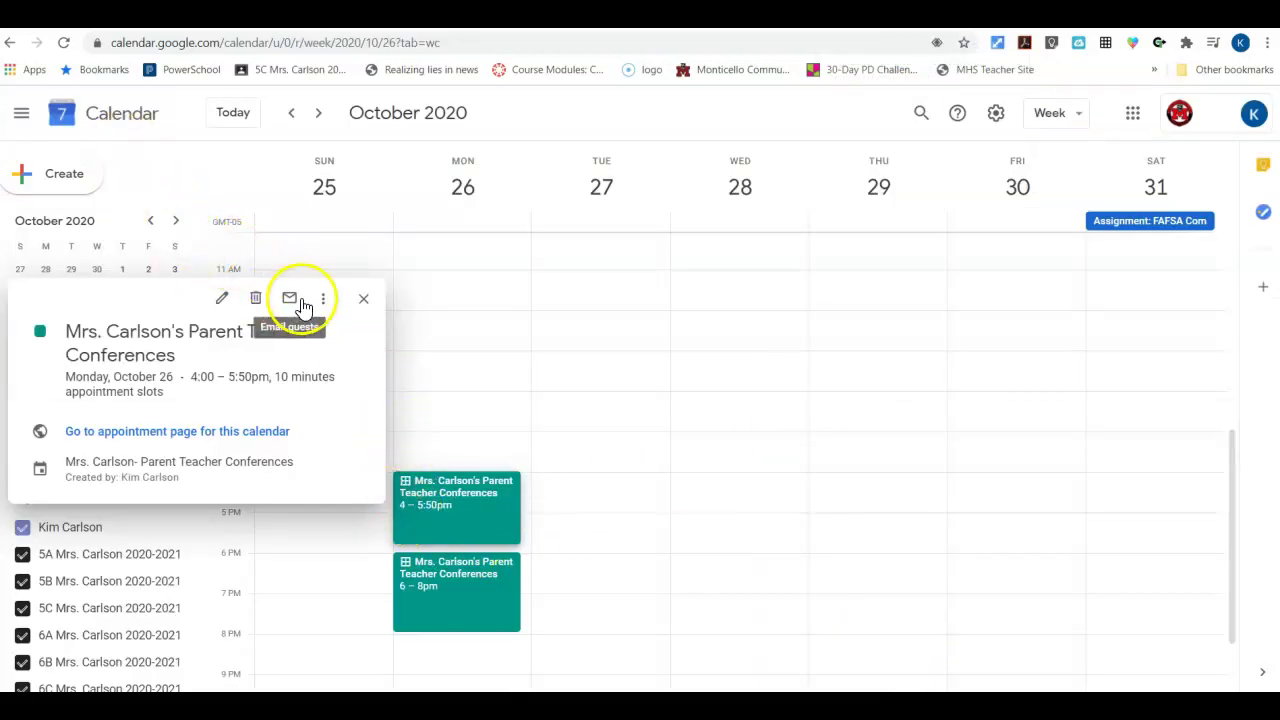
pyautogui.click(363, 297)
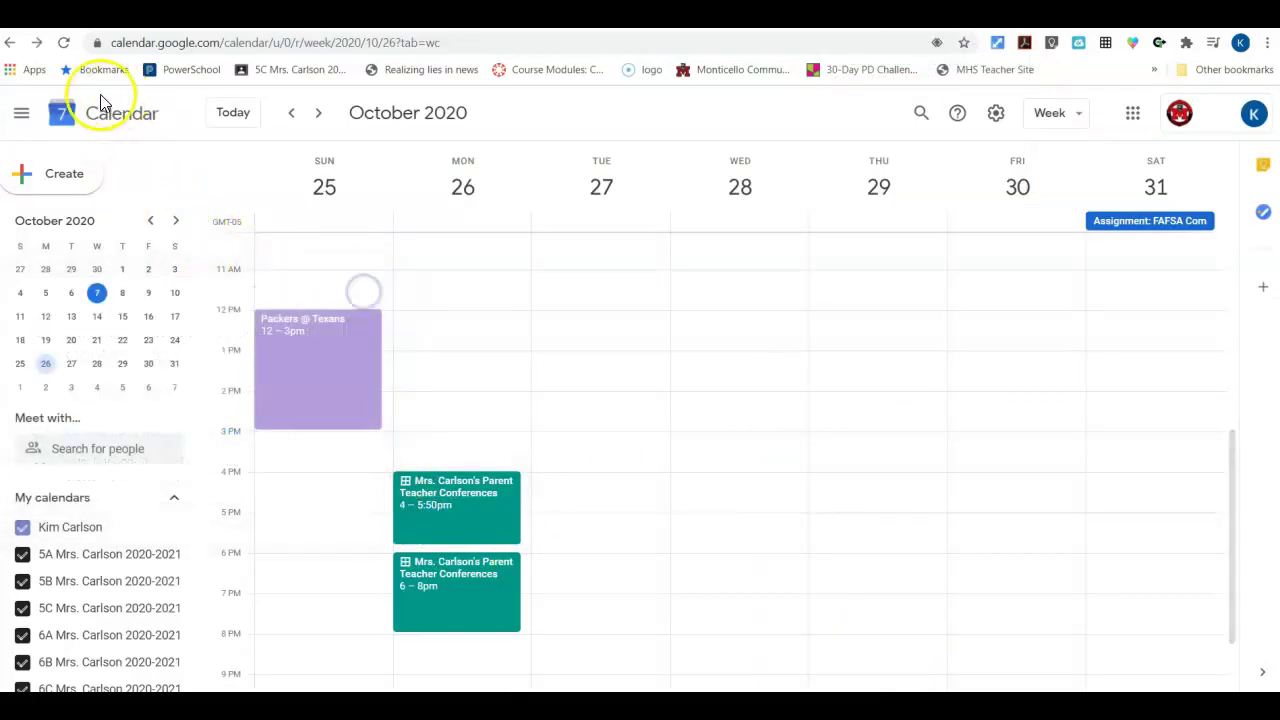
pyautogui.click(62, 44)
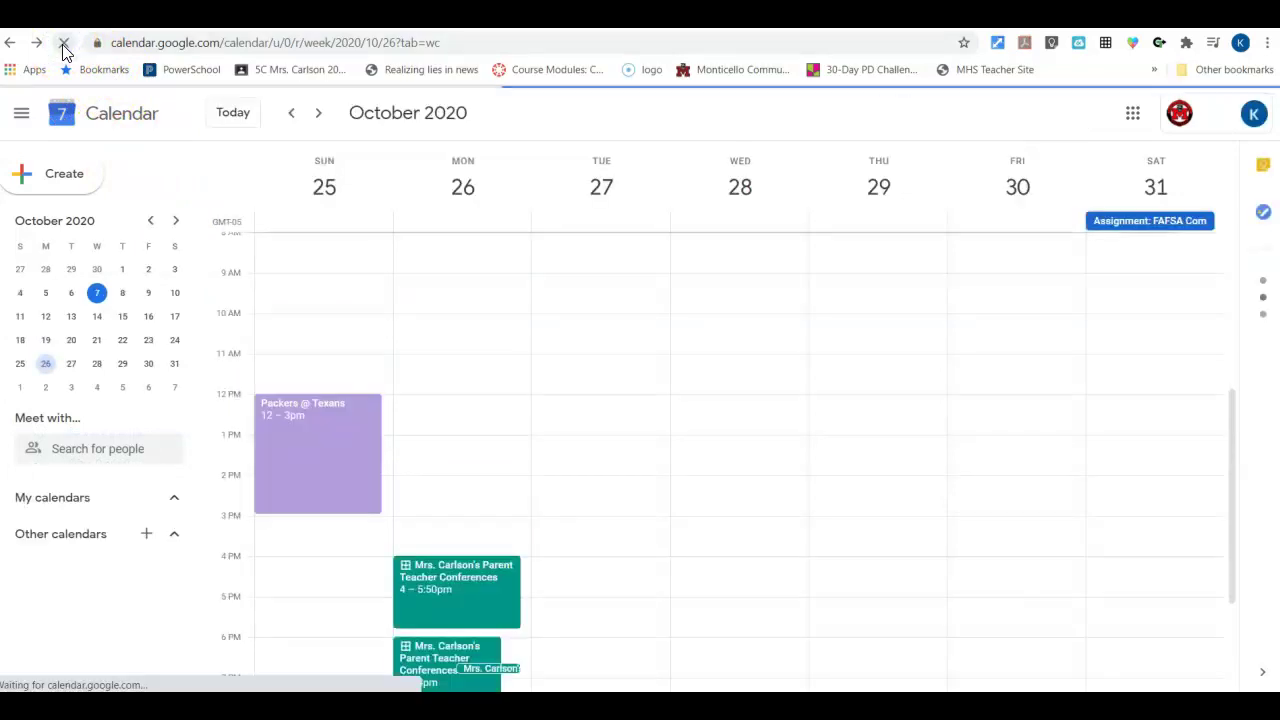
pyautogui.scroll(-3, 611, 371)
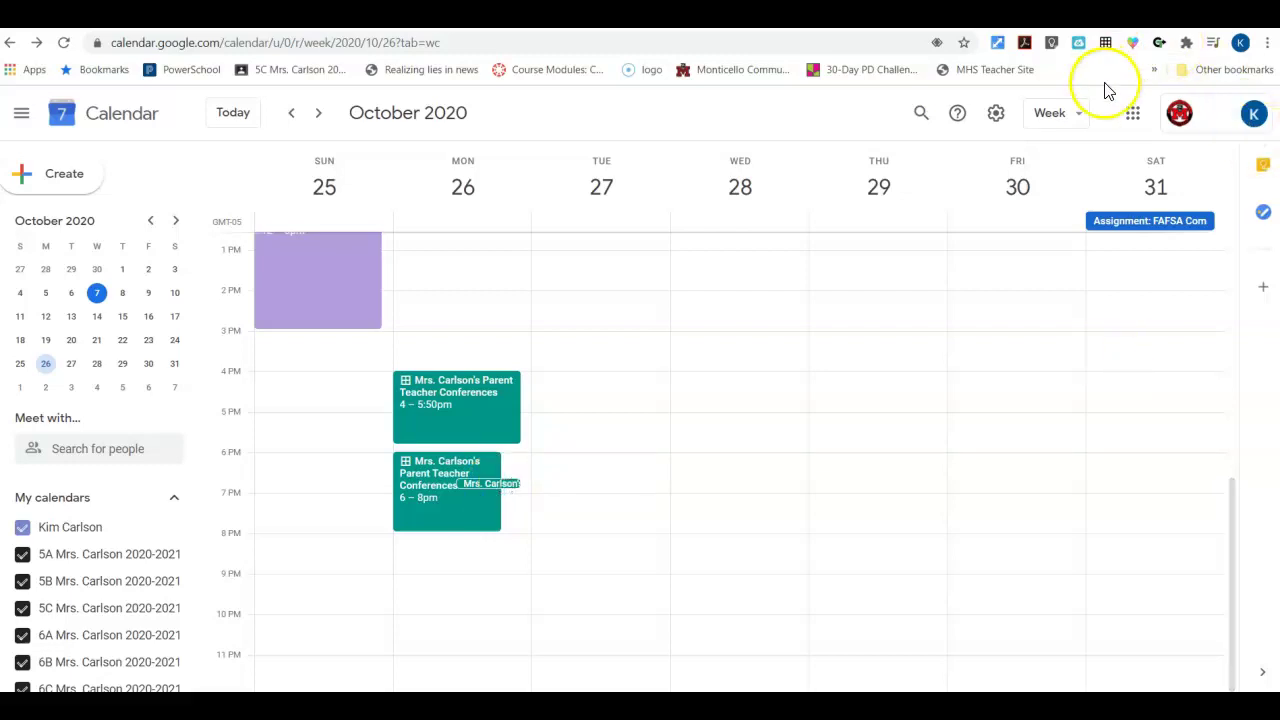
# Switch the calendar to the Schedule view and open the details of the booked October 26 6:40–6:50pm conference
pyautogui.click(1073, 122)
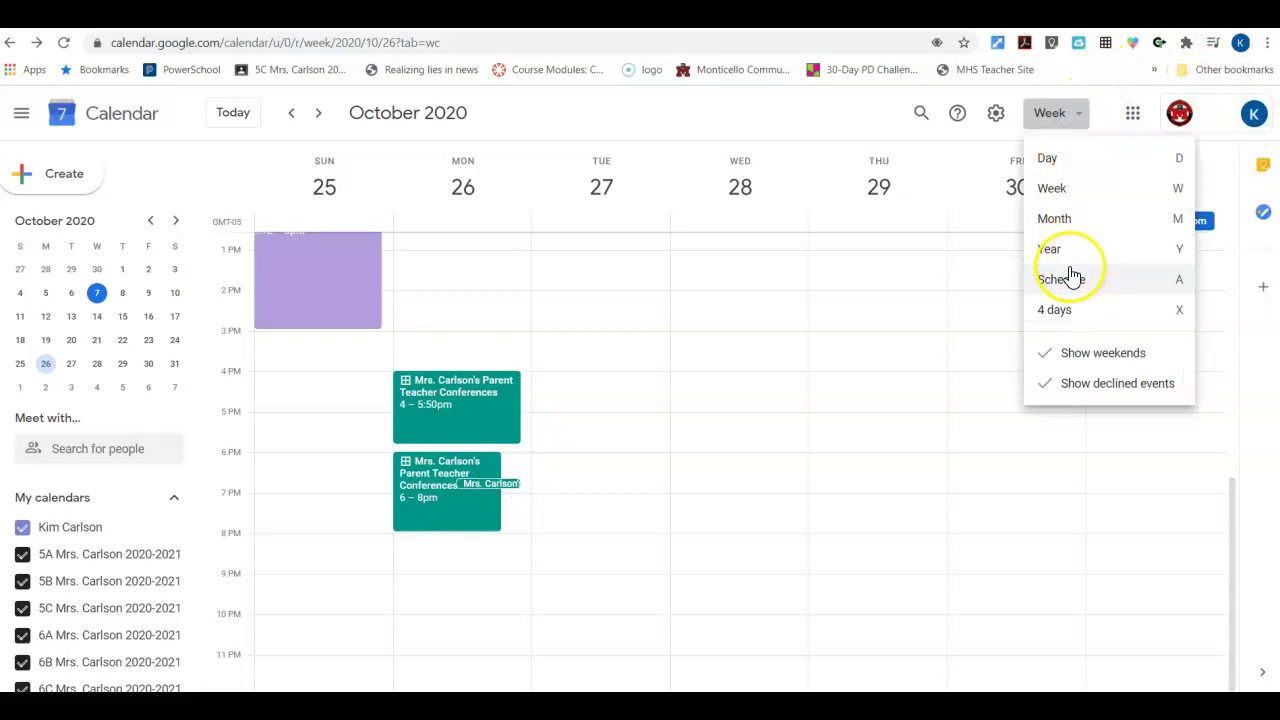
pyautogui.click(1071, 281)
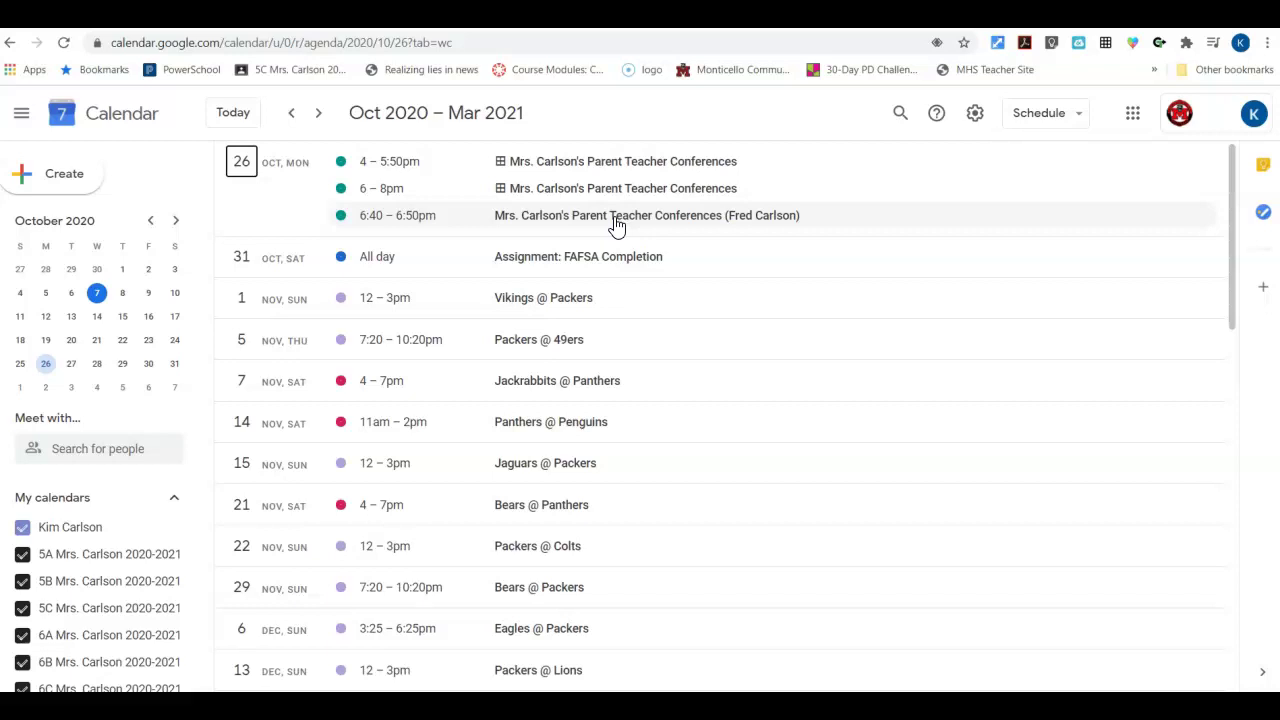
pyautogui.click(615, 221)
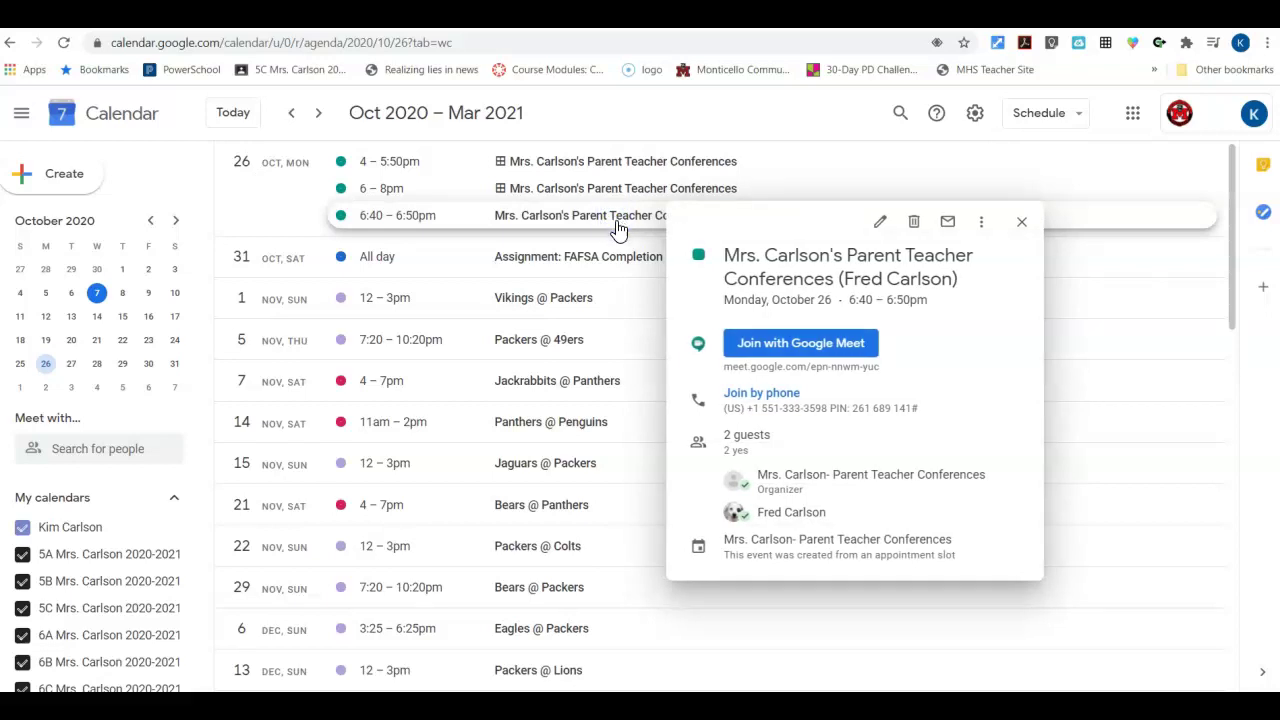
pyautogui.click(803, 348)
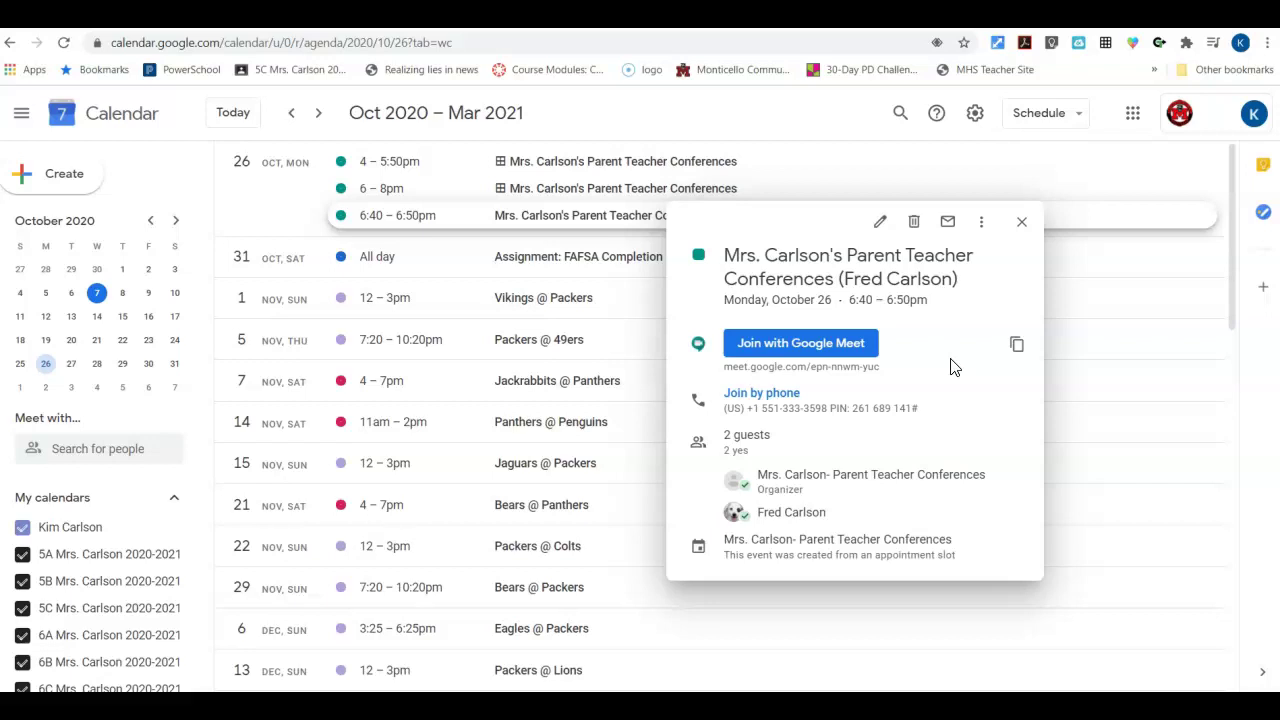
pyautogui.click(850, 345)
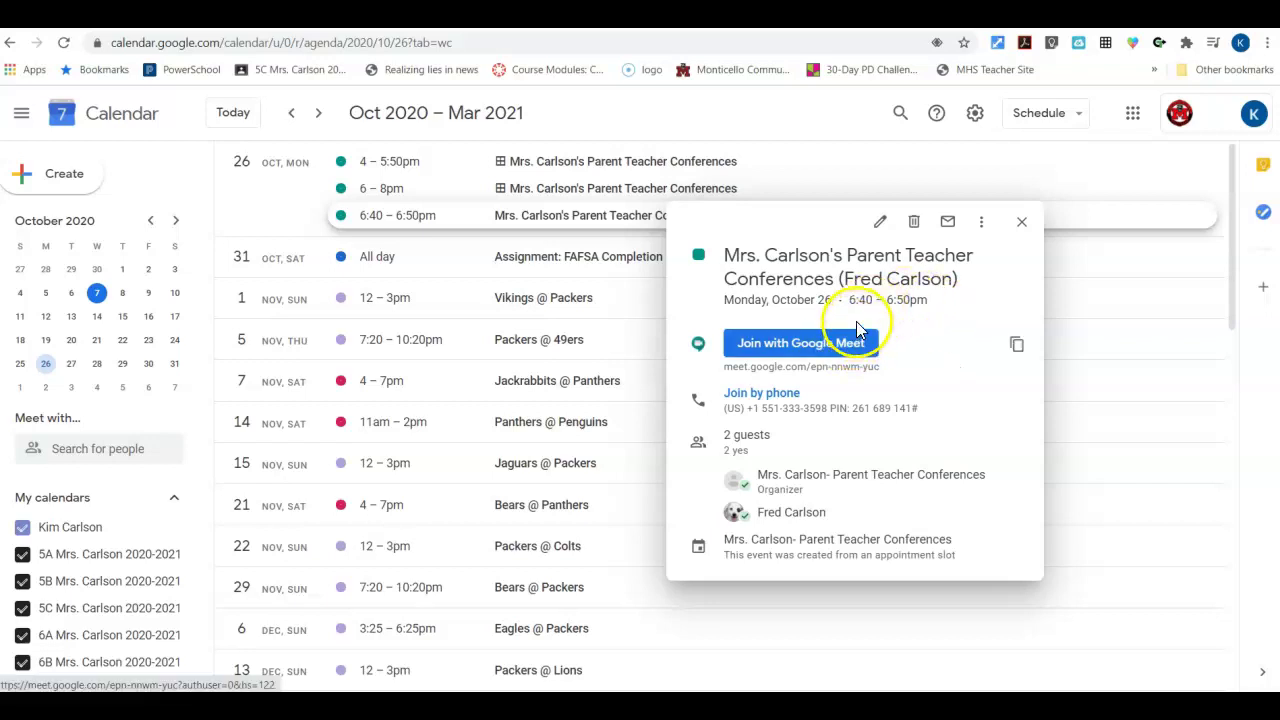
pyautogui.click(770, 348)
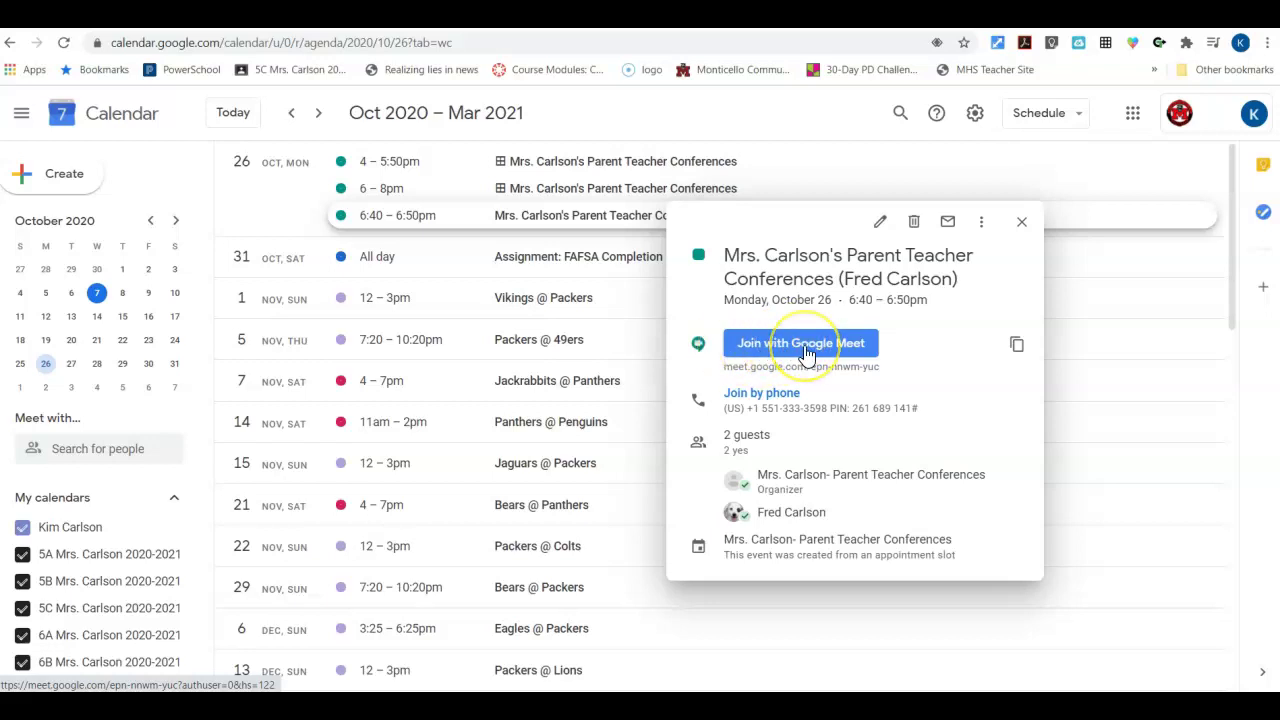
# Close the conference details, switch to the student's Incognito window and open the October 26 6:40pm–6:50pm conference invitation in the Gmail inbox
pyautogui.click(1021, 222)
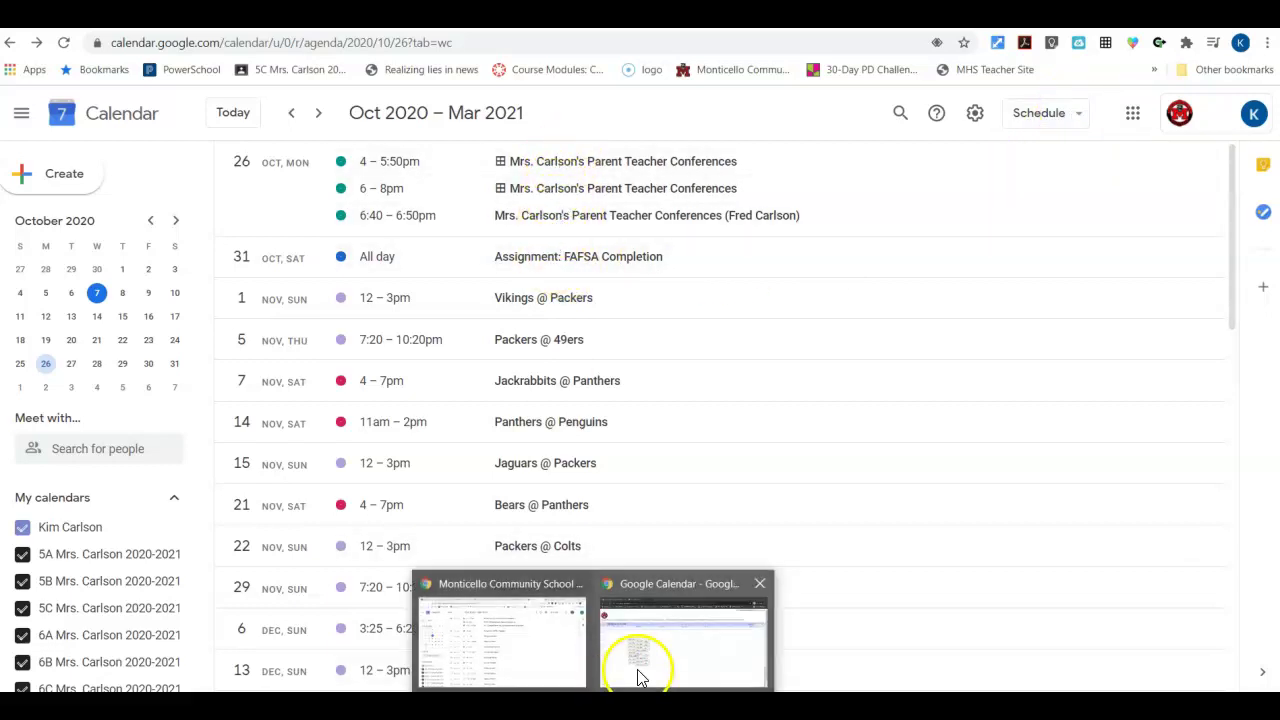
pyautogui.click(637, 666)
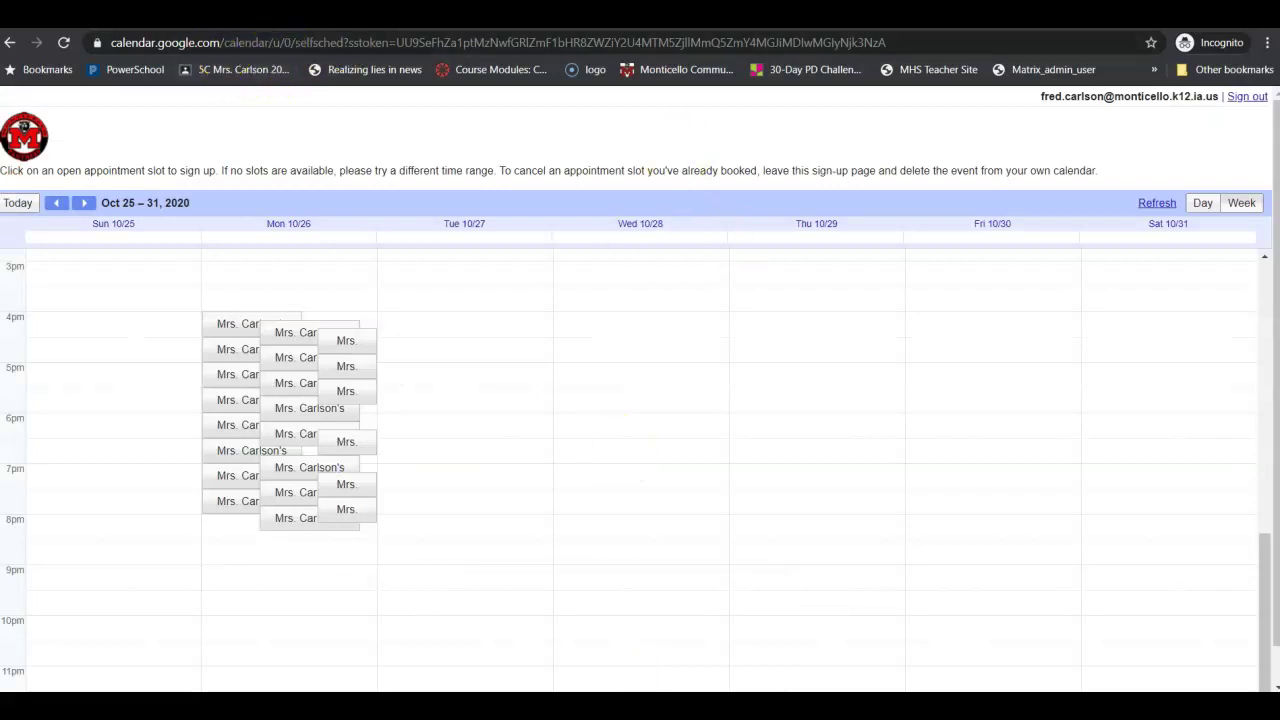
pyautogui.click(110, 14)
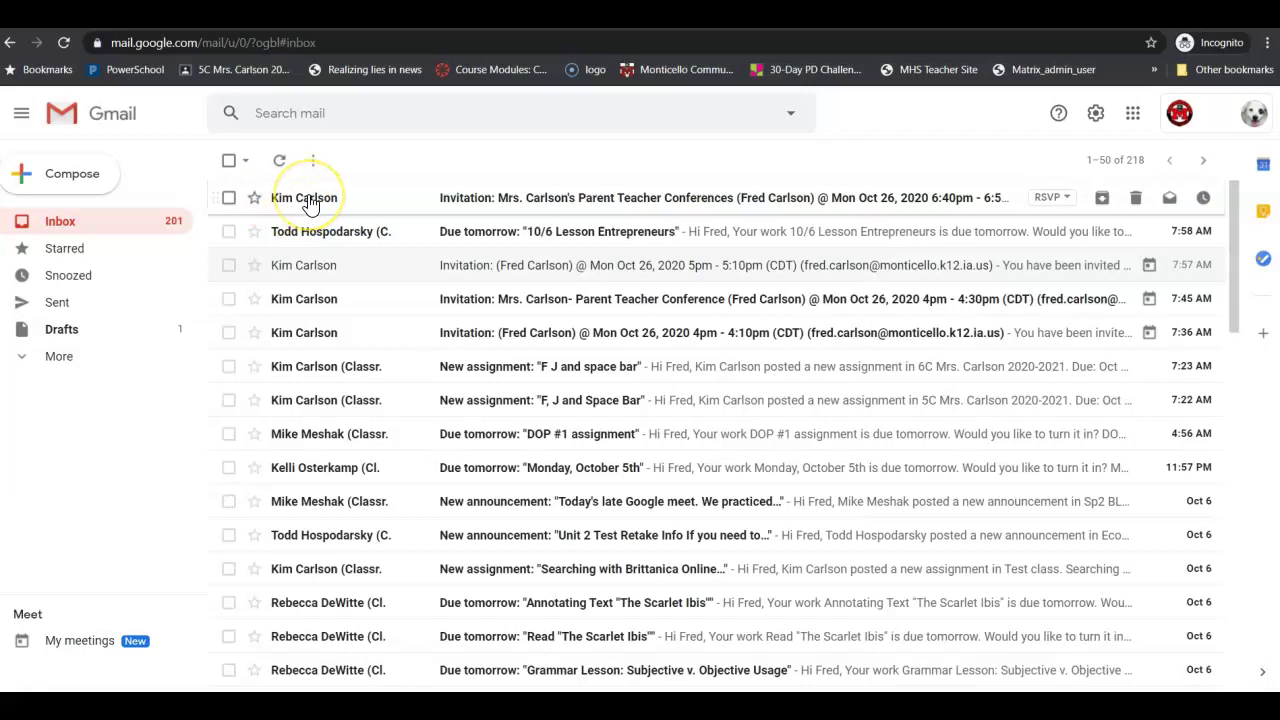
pyautogui.moveTo(311, 203)
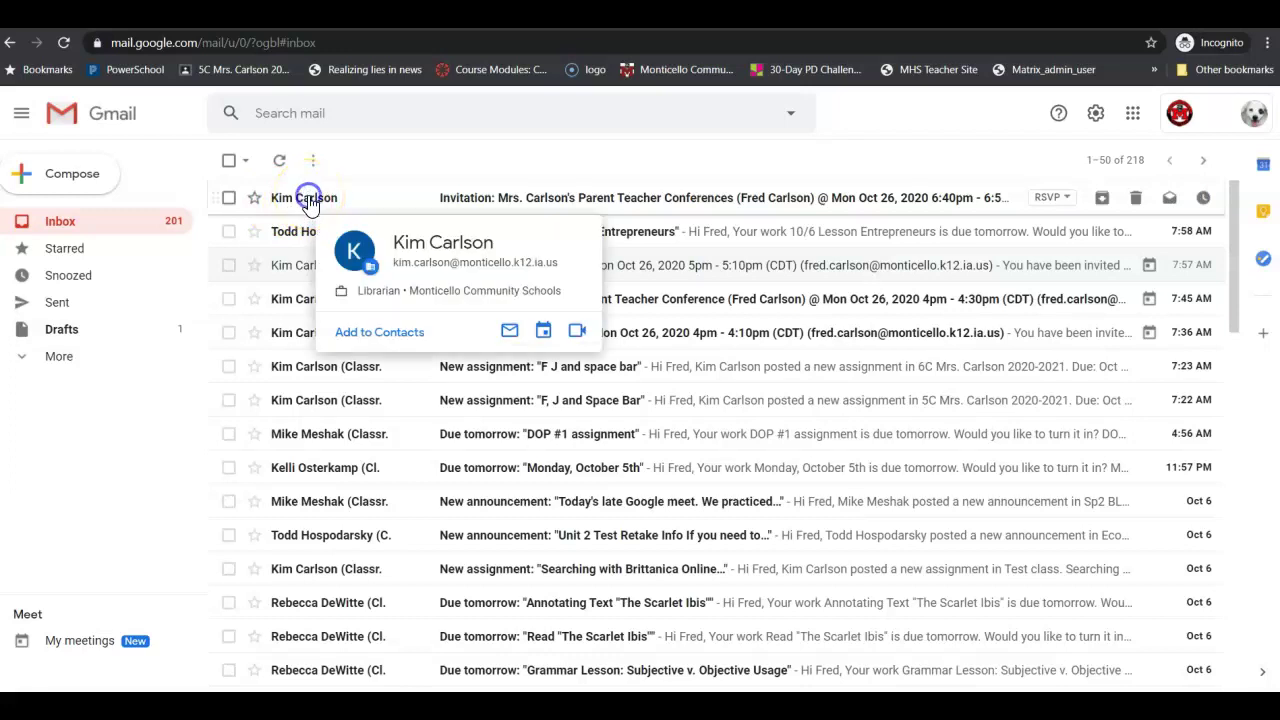
pyautogui.click(310, 200)
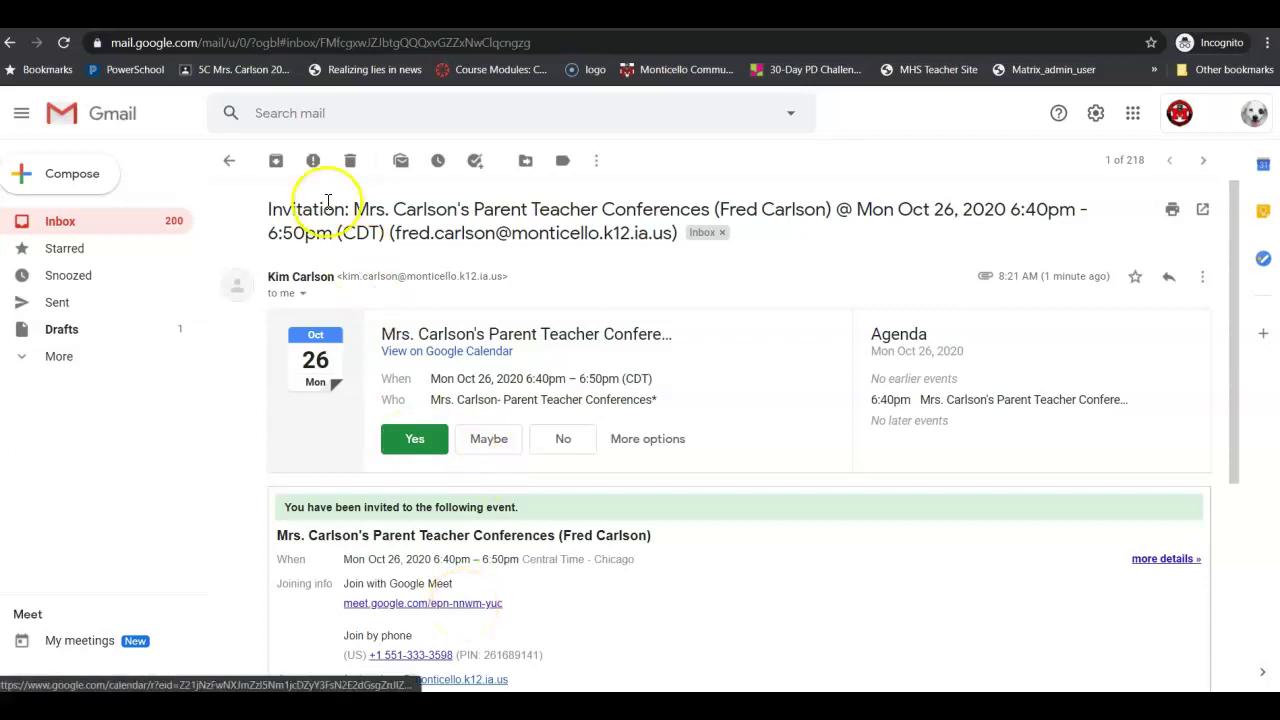
# Open Google Calendar from the student's Gmail and view the details of the October 26 6:40–6:50pm conference
pyautogui.click(1133, 113)
pyautogui.click(1148, 330)
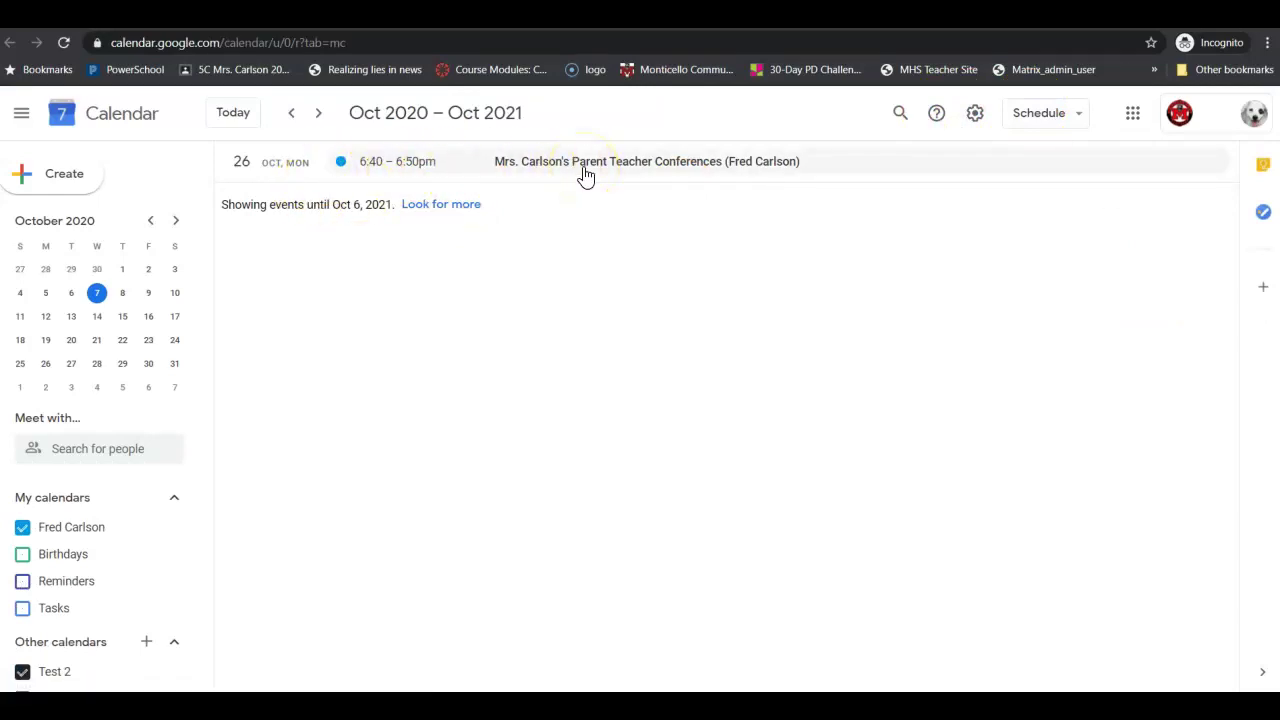
pyautogui.click(583, 163)
pyautogui.click(805, 300)
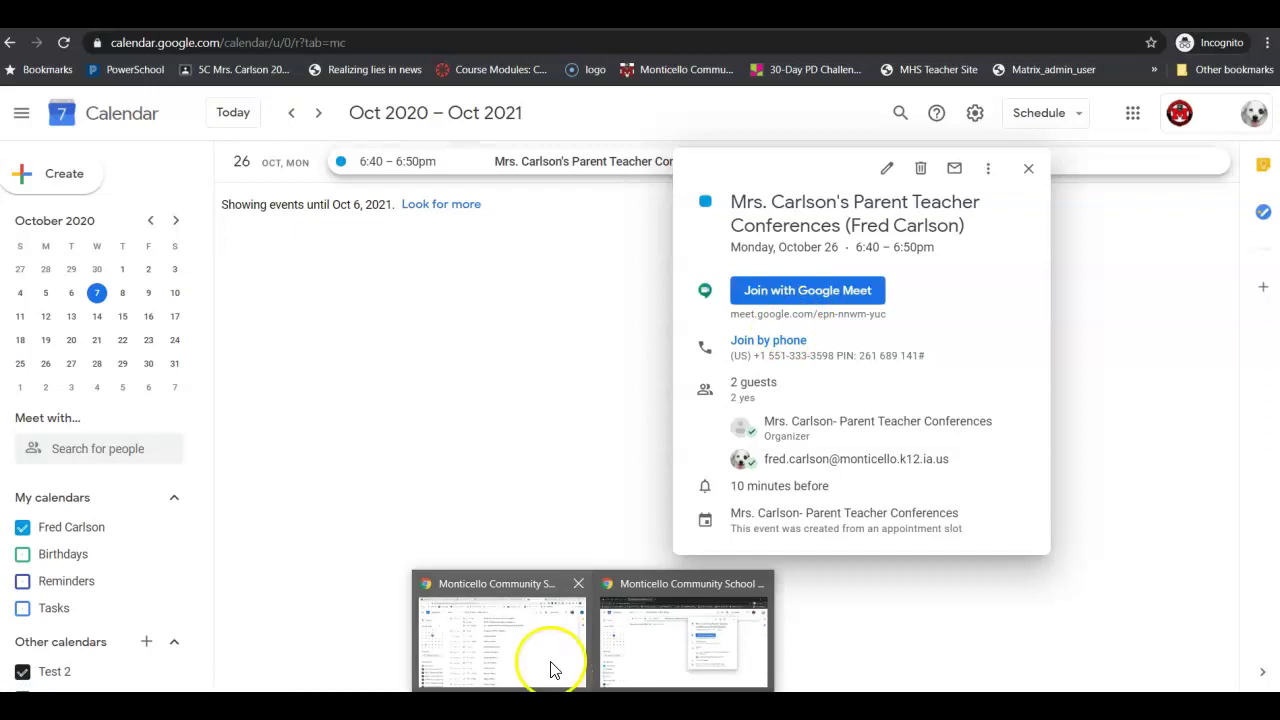
# Return to the teacher's Chrome window and switch the calendar from Schedule to Week view
pyautogui.click(551, 666)
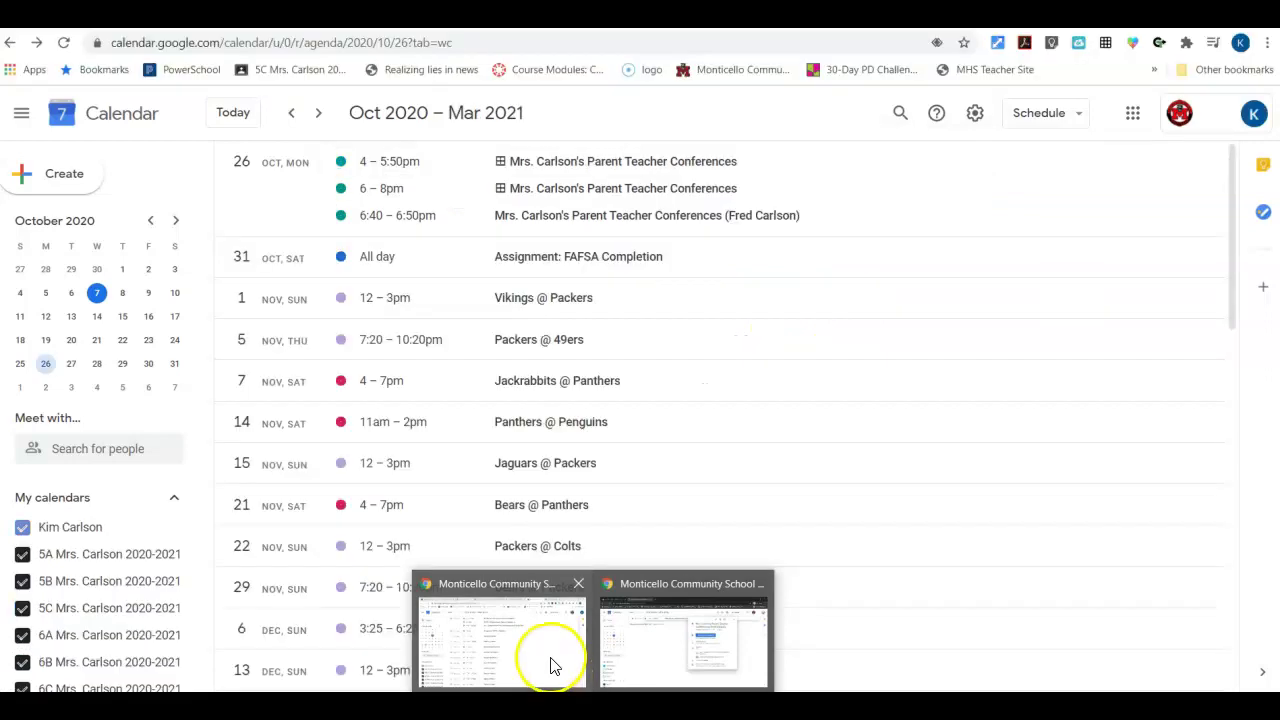
pyautogui.click(1064, 113)
pyautogui.click(1058, 185)
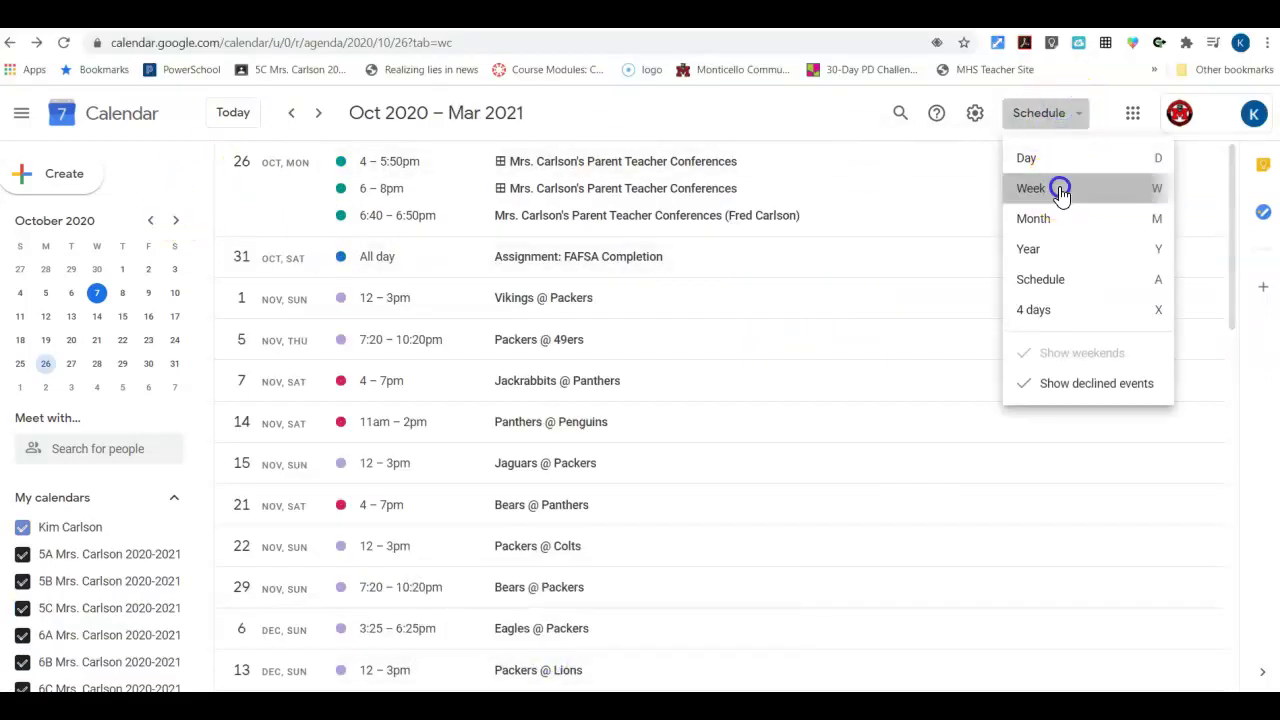